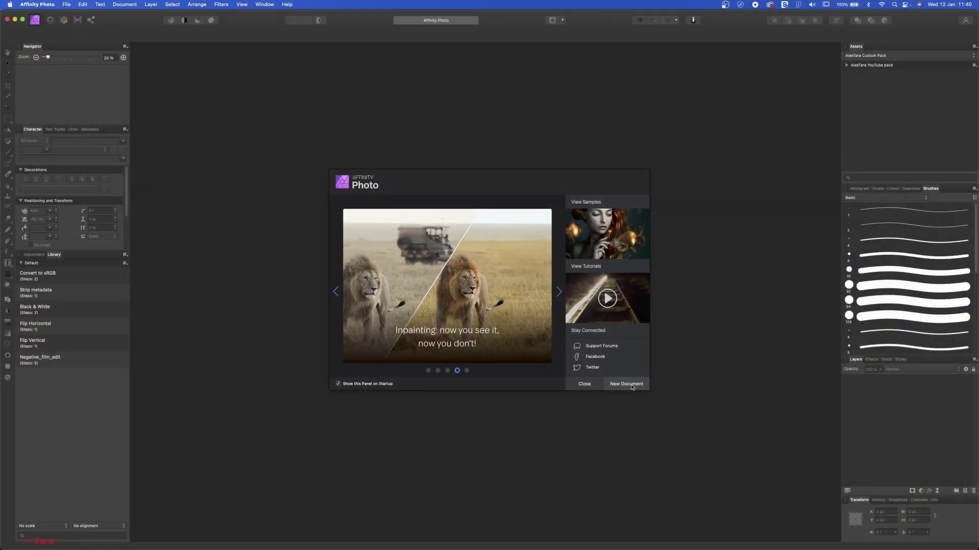
Create a new blank document and turn on the Assets panel from View > Studio.
left_click(626, 384)
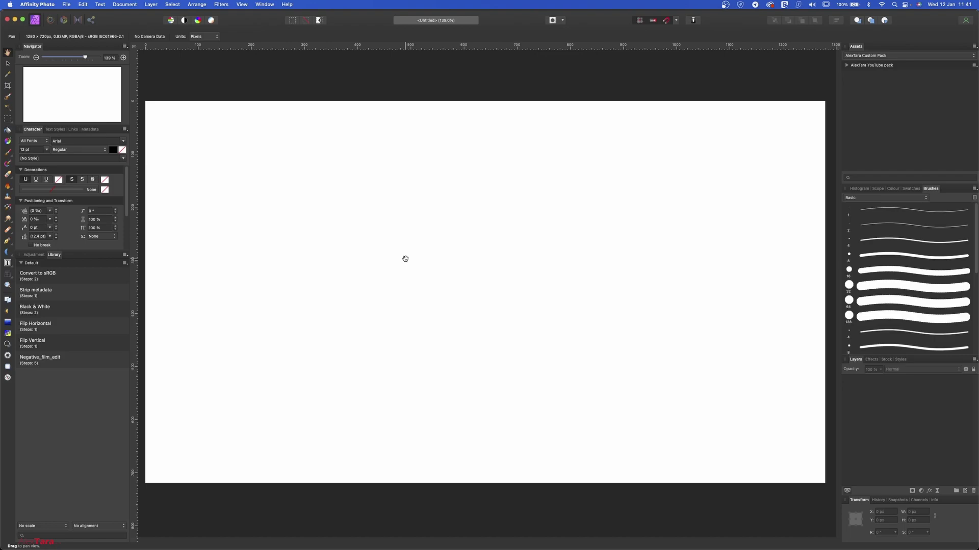
left_click(245, 5)
mouse_move(294, 179)
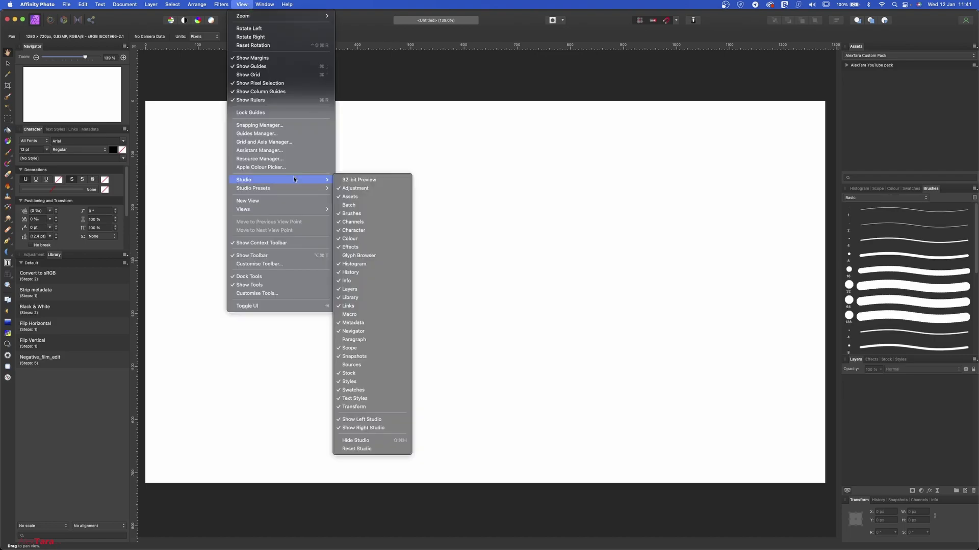
left_click(380, 197)
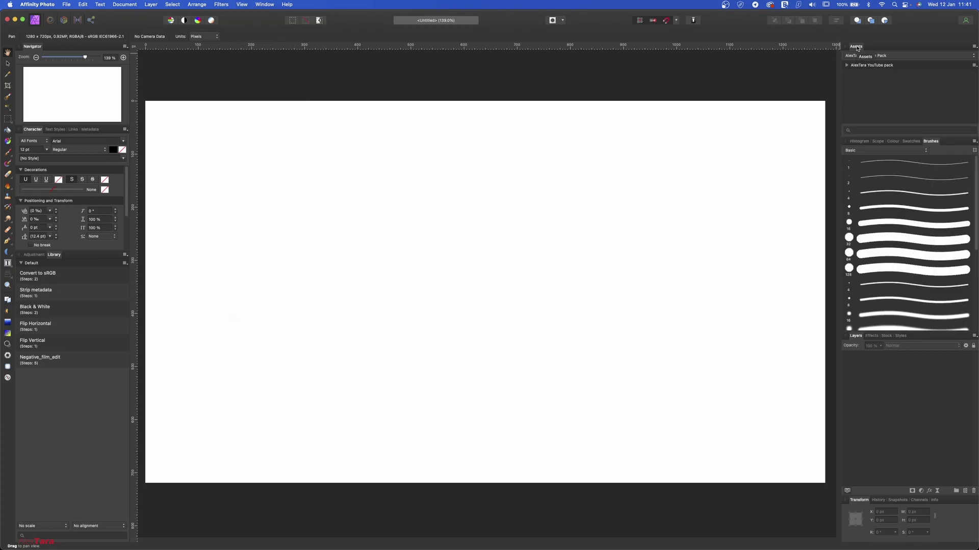
Float the Assets panel over the canvas, enlarge it, and open its asset pack list.
mouse_move(856, 50)
left_mouse_down()
mouse_move(528, 108)
mouse_move(375, 116)
left_mouse_up()
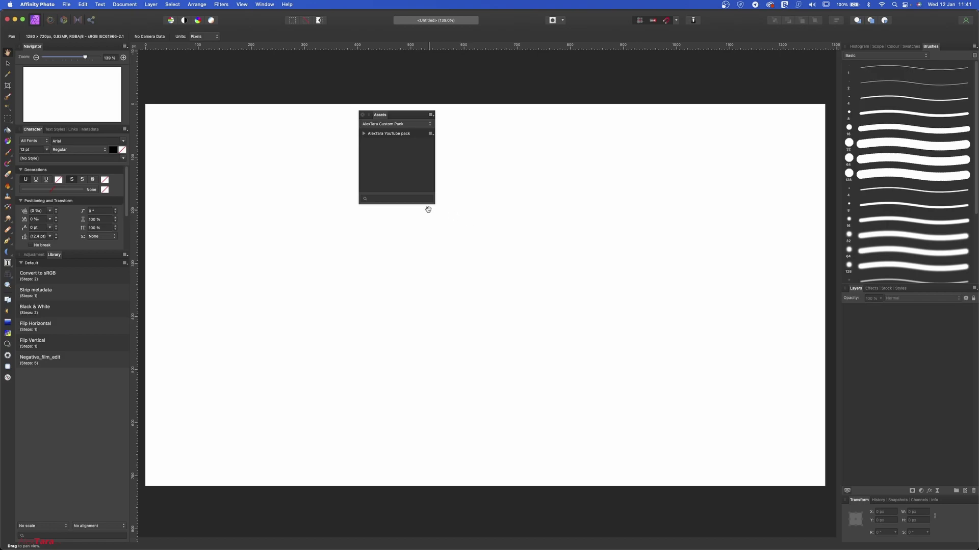
left_click_drag(434, 204, 564, 375)
left_click(535, 125)
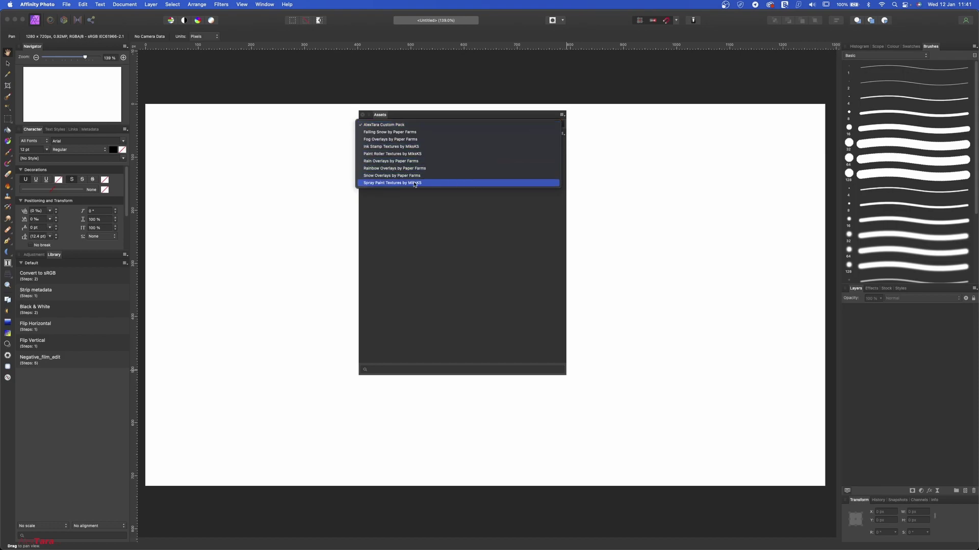
Load the Spray Paint Textures by MiksKS pack and dock the Assets panel back.
left_click(390, 162)
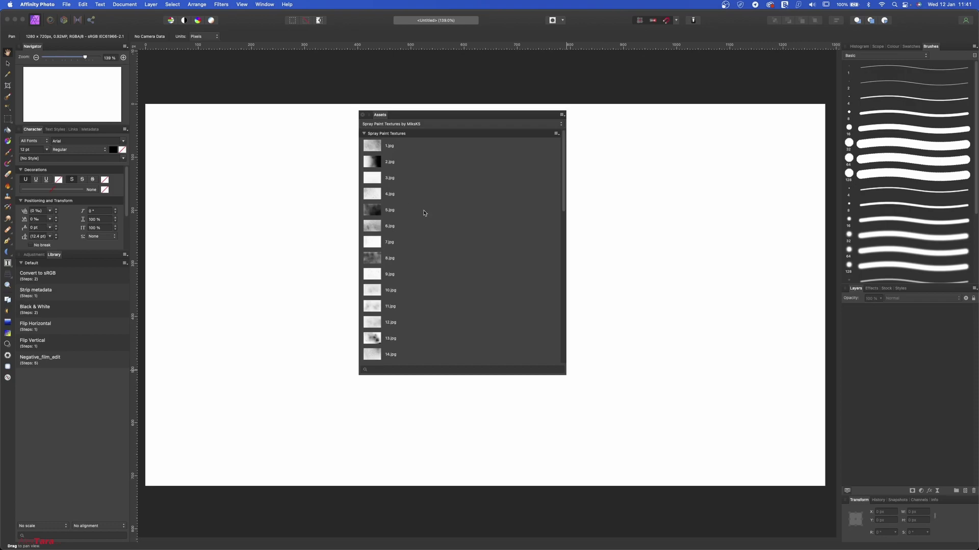
scroll(424, 212, "down", 3)
left_click_drag(424, 212, 901, 291)
Search Pexels stock for 'summer' and drag the blurred sunset photo onto the canvas.
left_click(900, 289)
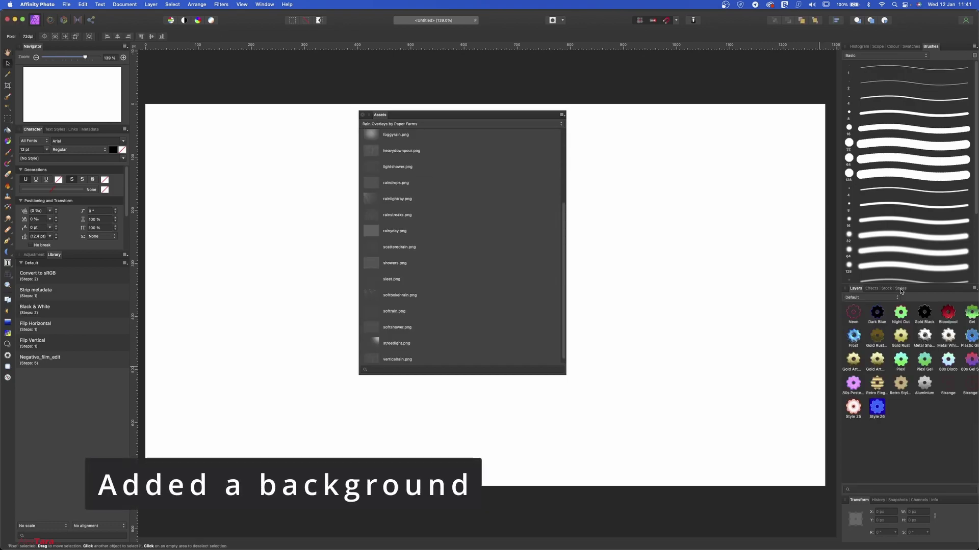
left_click(887, 289)
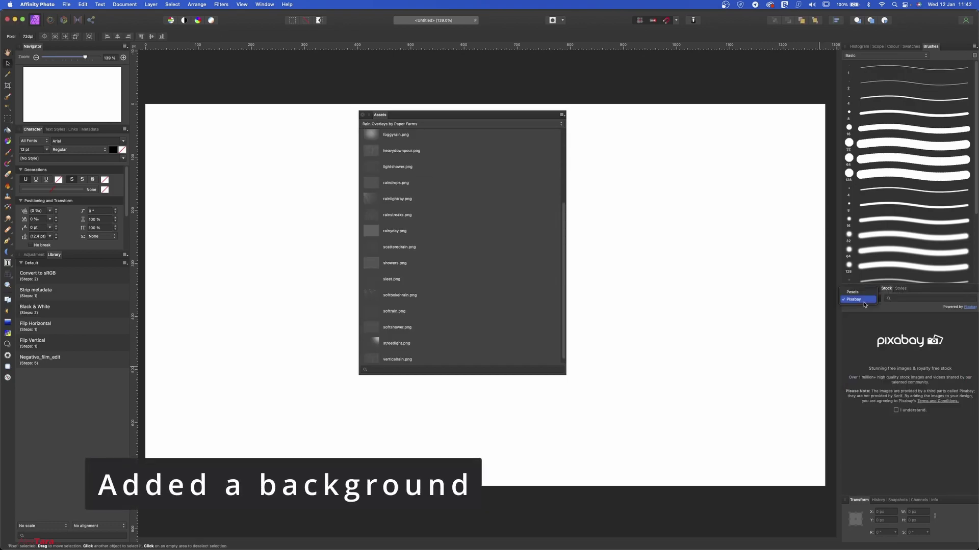
left_click(906, 299)
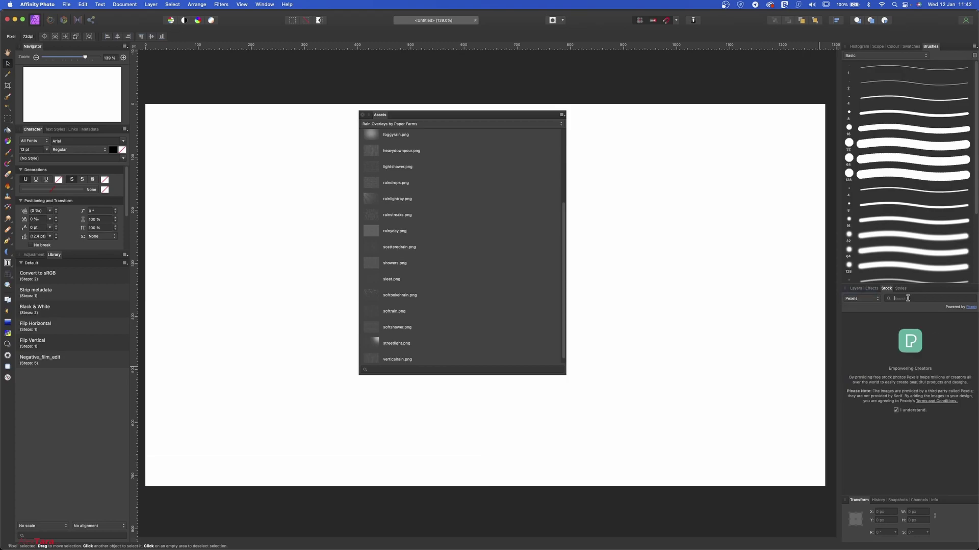
type("summer")
key("Return")
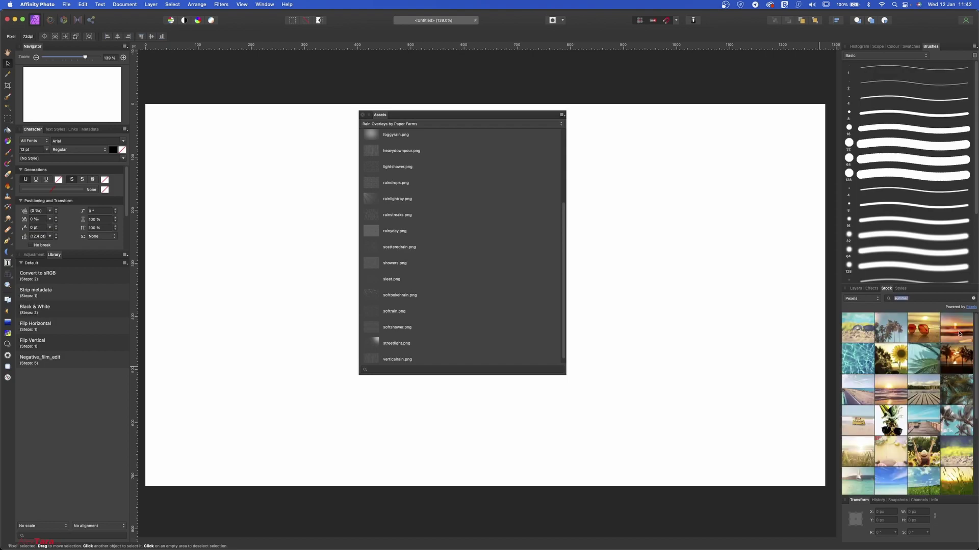
left_click_drag(958, 331, 509, 398)
left_click(855, 288)
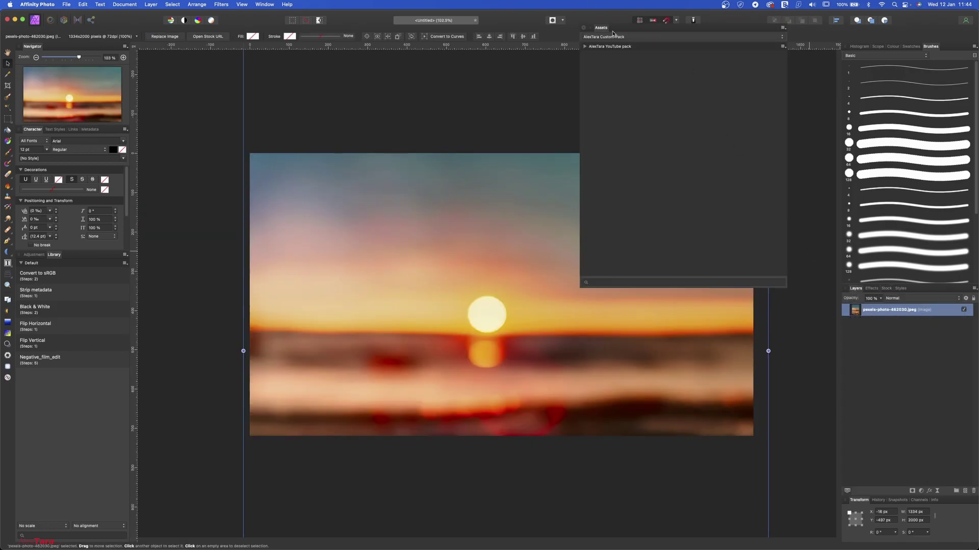
Reposition the floating Assets panel and create a new asset category.
left_click_drag(600, 29, 789, 49)
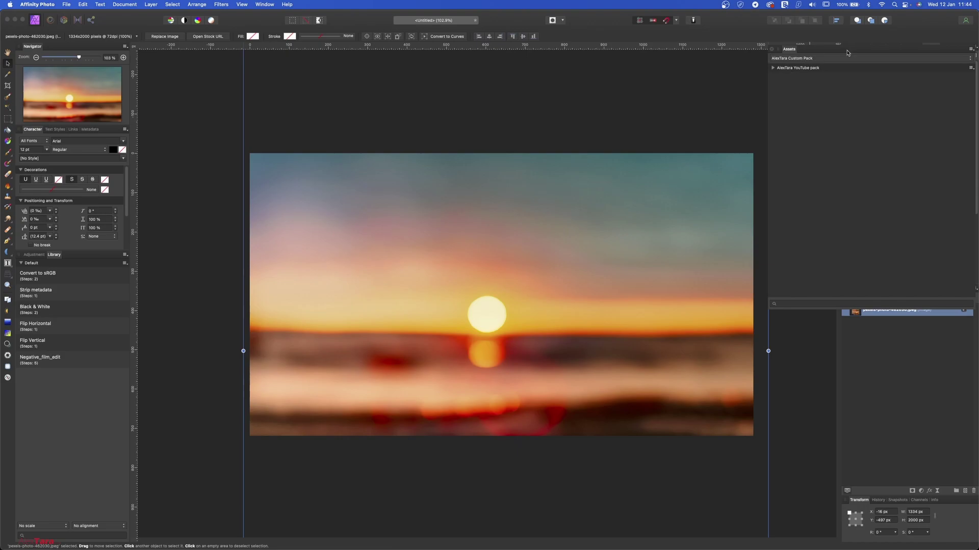
left_click_drag(897, 51, 774, 72)
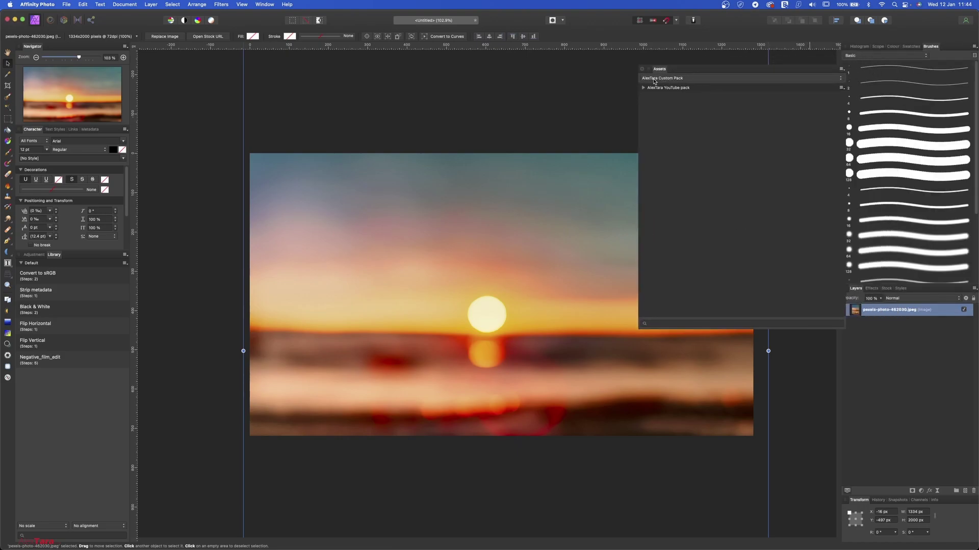
left_click(841, 69)
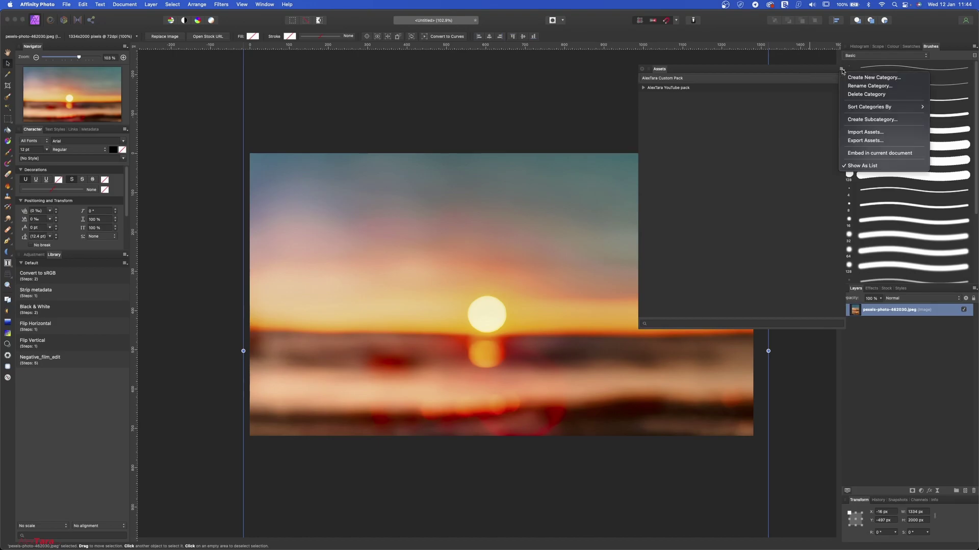
left_click(874, 77)
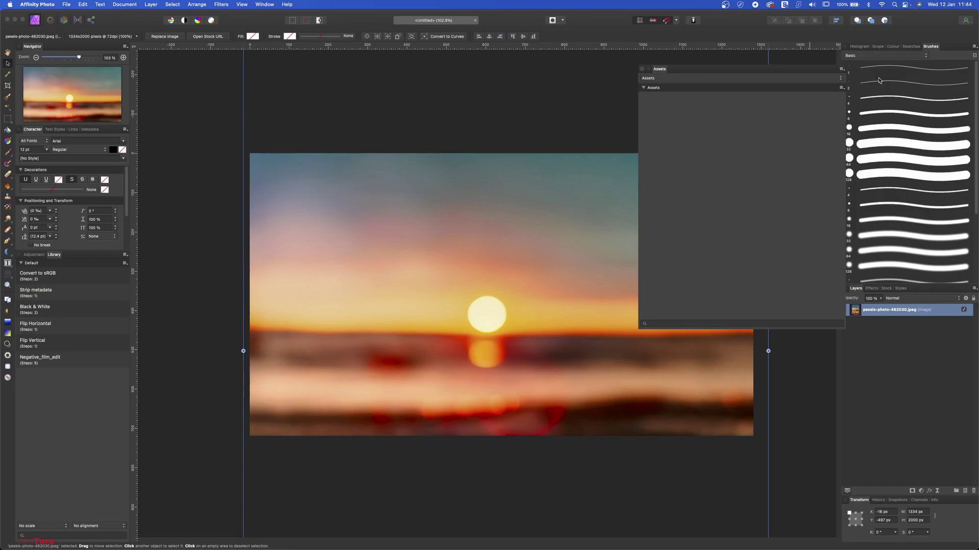
Rename the new category to 'AP New Assets - Youtube lib'.
left_click(842, 70)
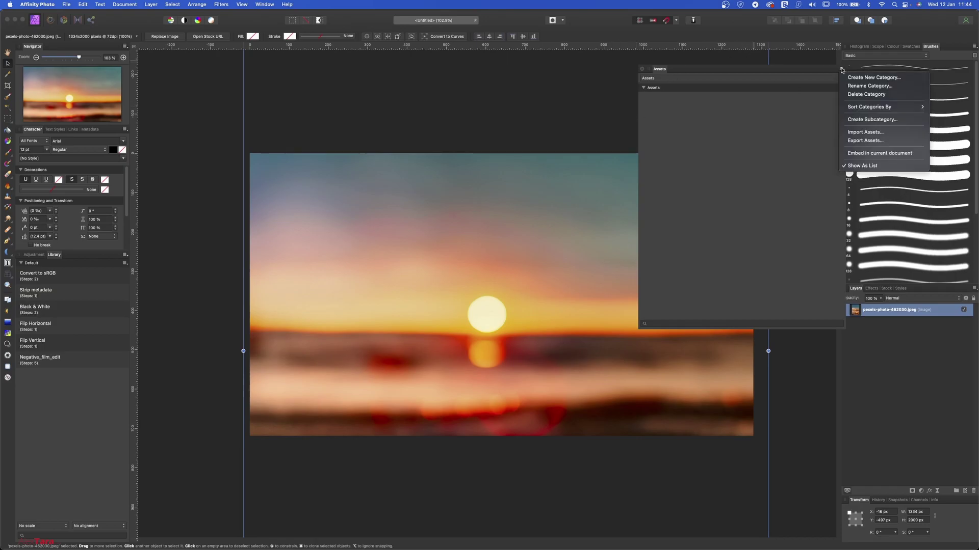
left_click(859, 86)
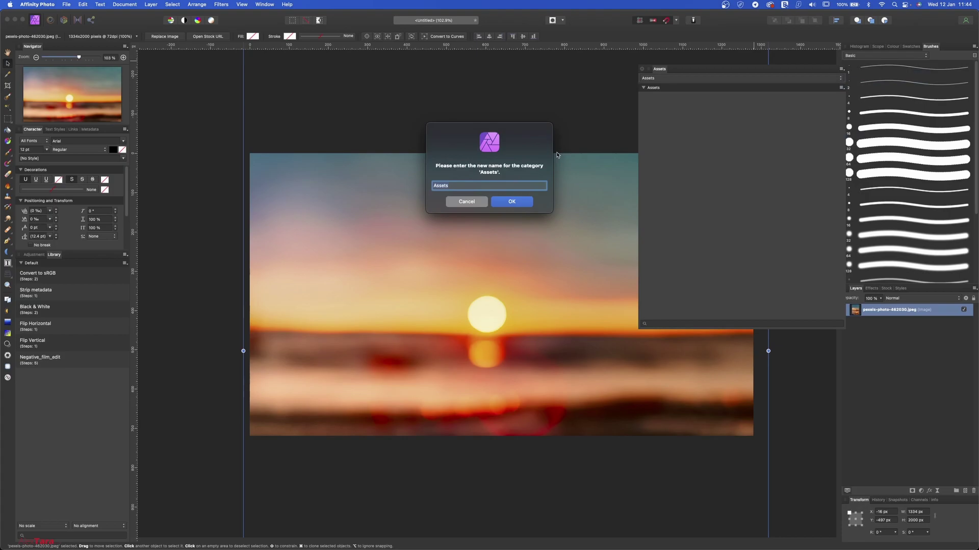
type("AP New")
type("Assets - Li")
key("BackSpace")
key("BackSpace")
type("Youtub")
left_click(511, 202)
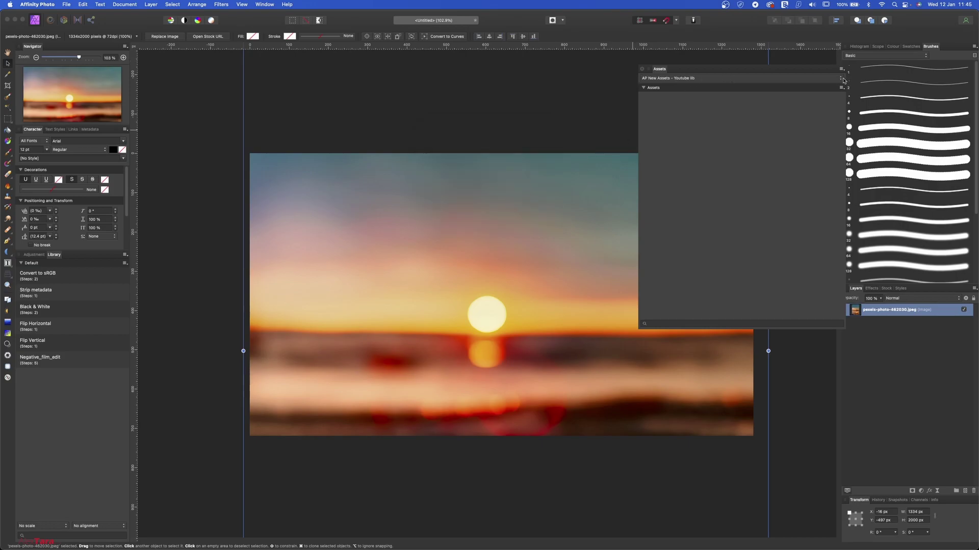
Rename the category's subgroup to 'Text'.
left_click(711, 79)
left_click(711, 79)
left_click(841, 87)
left_click(853, 97)
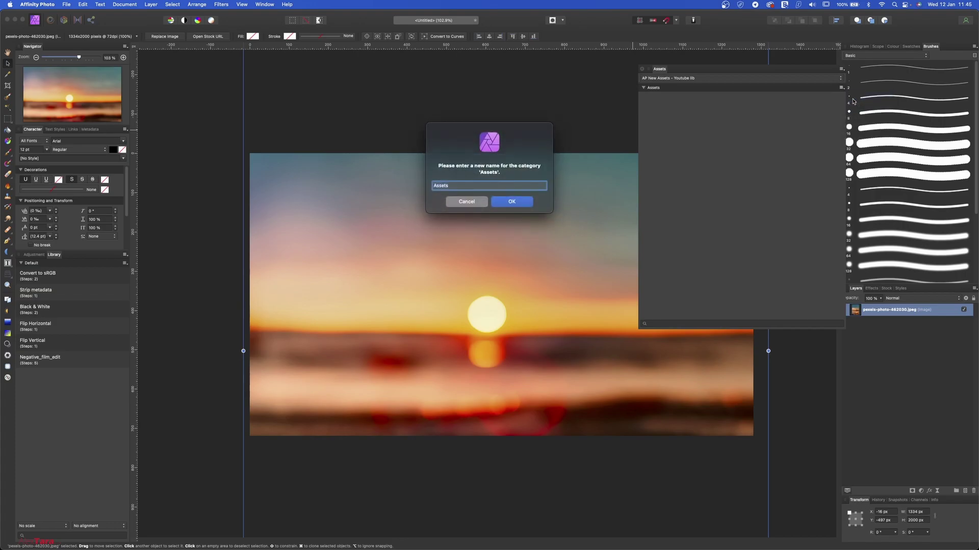
type("Text")
key("Return")
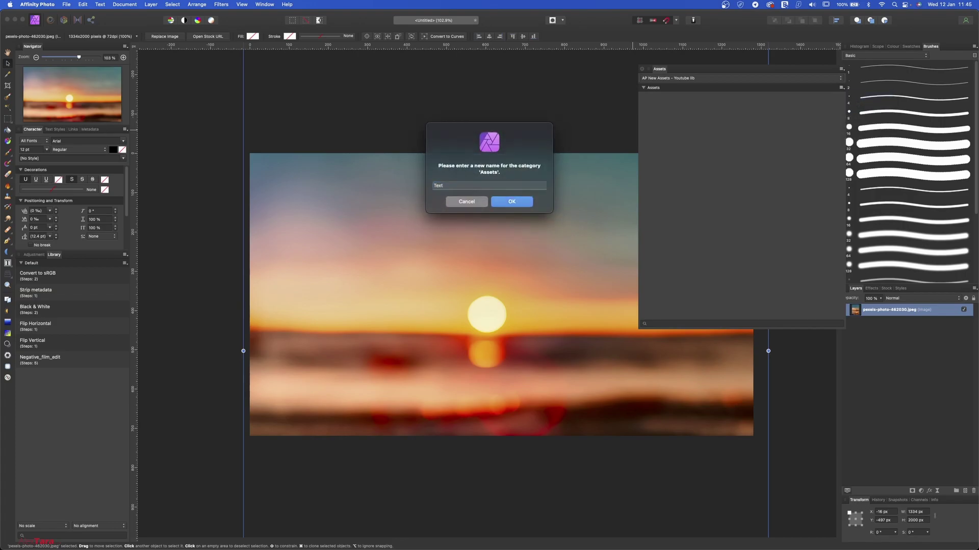
Type 'This is the main title for the thumbnail' as artistic text left of the sun.
left_click(7, 264)
left_click(8, 264)
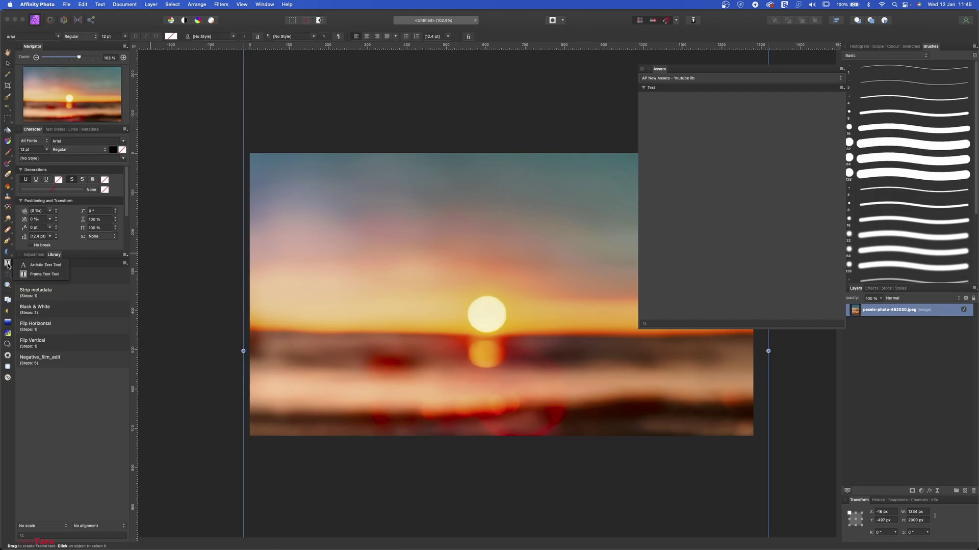
left_click(33, 264)
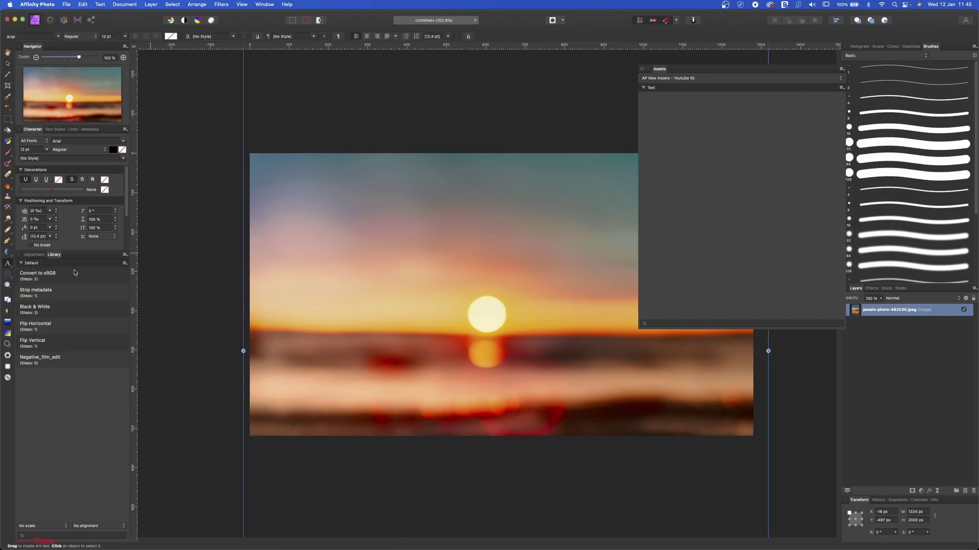
left_click(279, 310)
type("This is t")
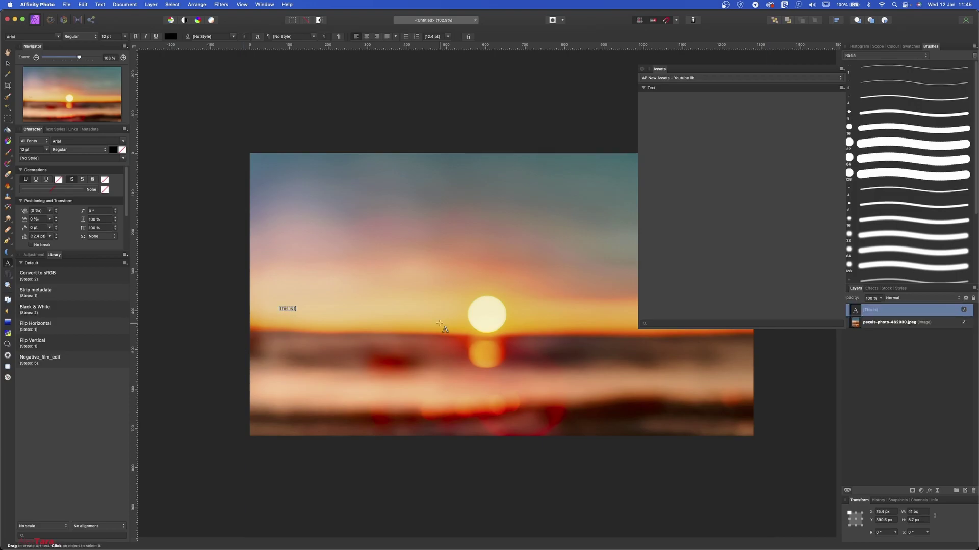
type("he main title for the thumbnail")
key("Escape")
Find Helvetica Neue in the font family list and reveal its styles.
left_click(59, 37)
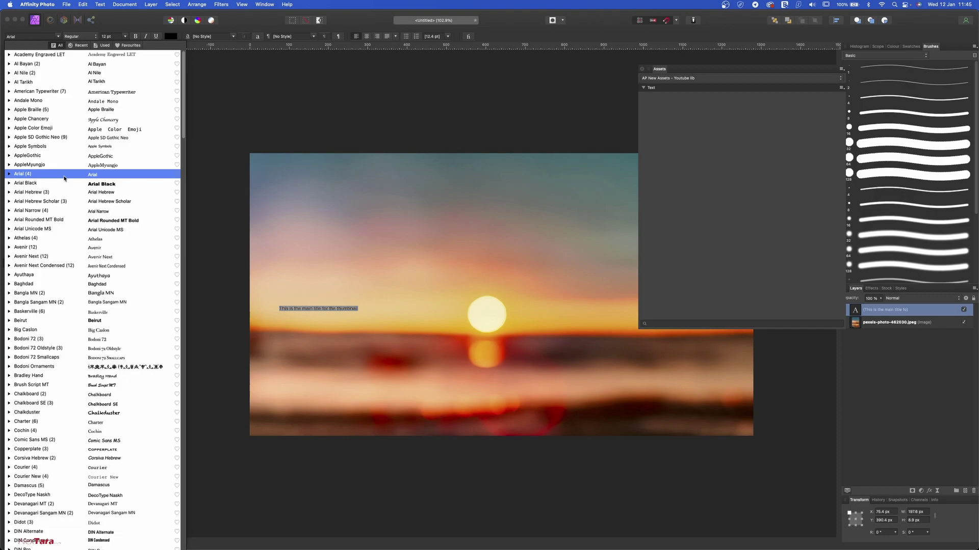
scroll(64, 178, "down", 15)
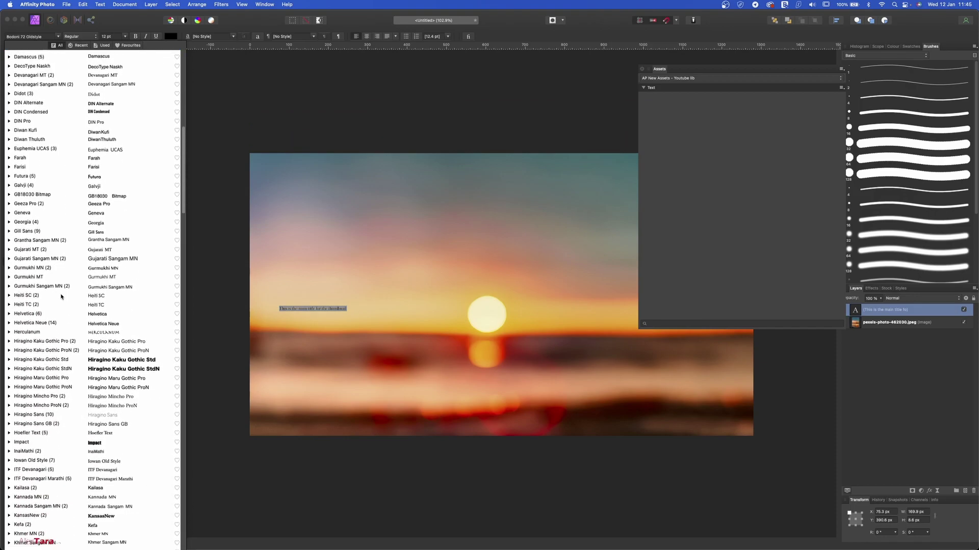
scroll(61, 297, "down", 5)
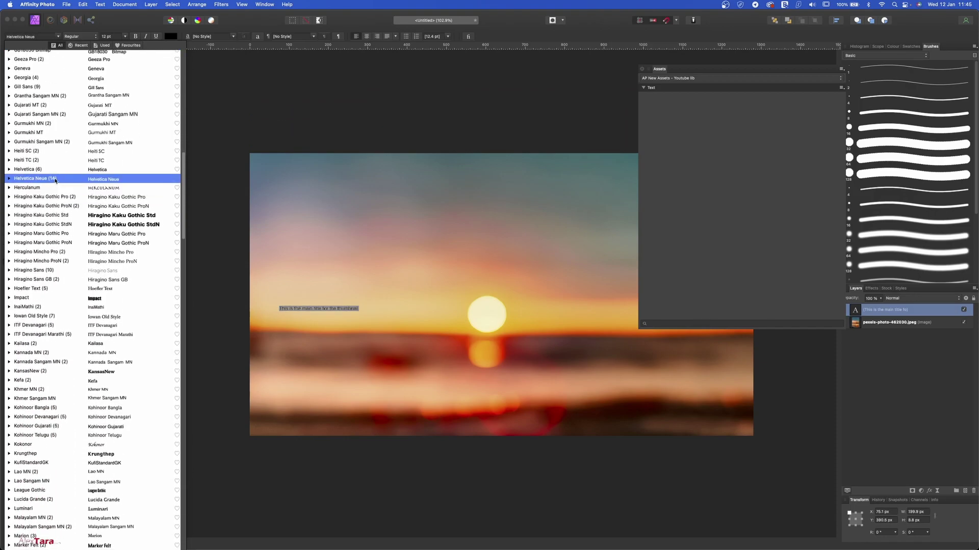
left_click(9, 179)
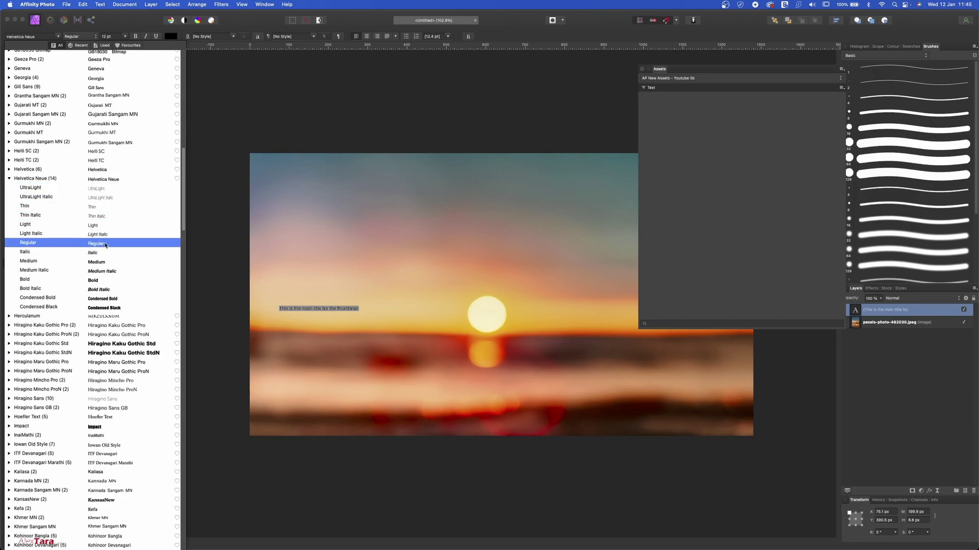
Set the title to Helvetica Neue Medium at 64 pt.
left_click(106, 261)
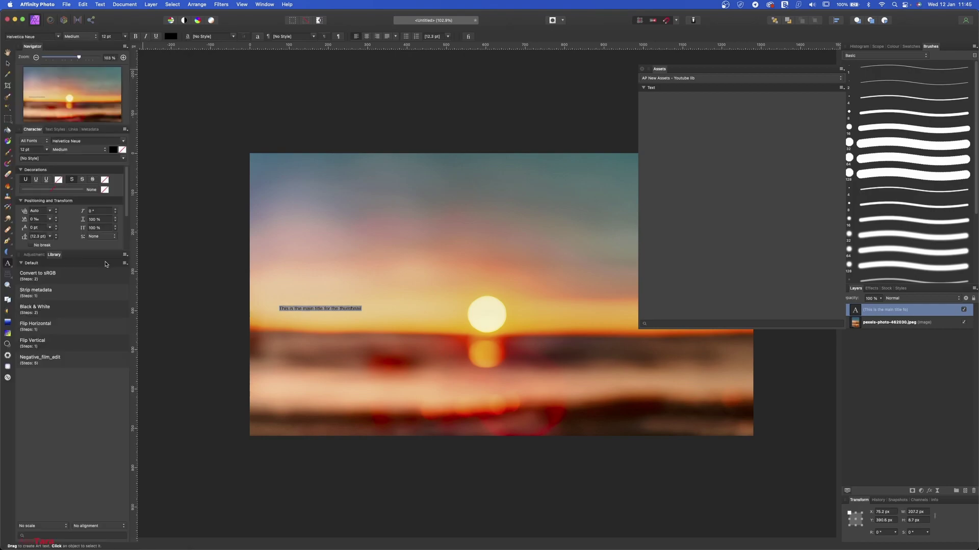
left_click(126, 36)
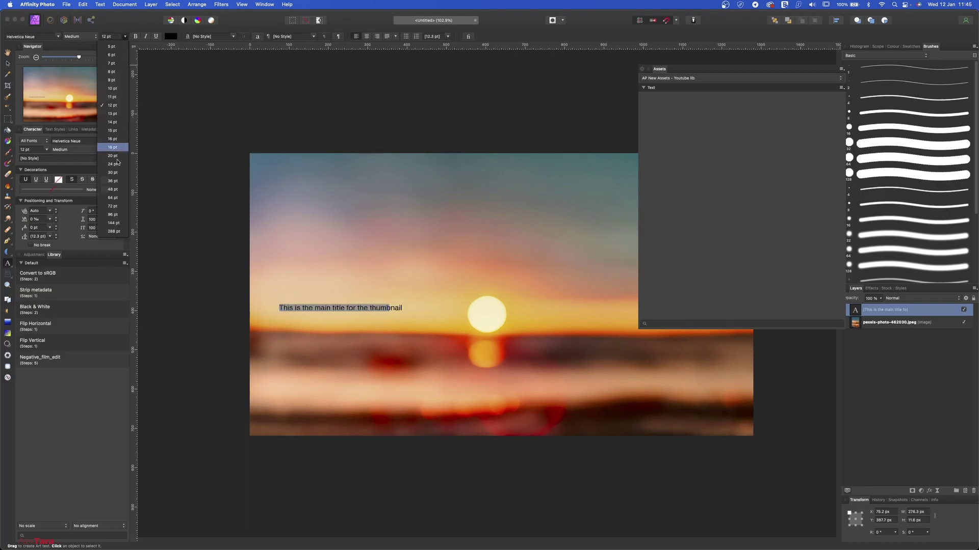
left_click(123, 197)
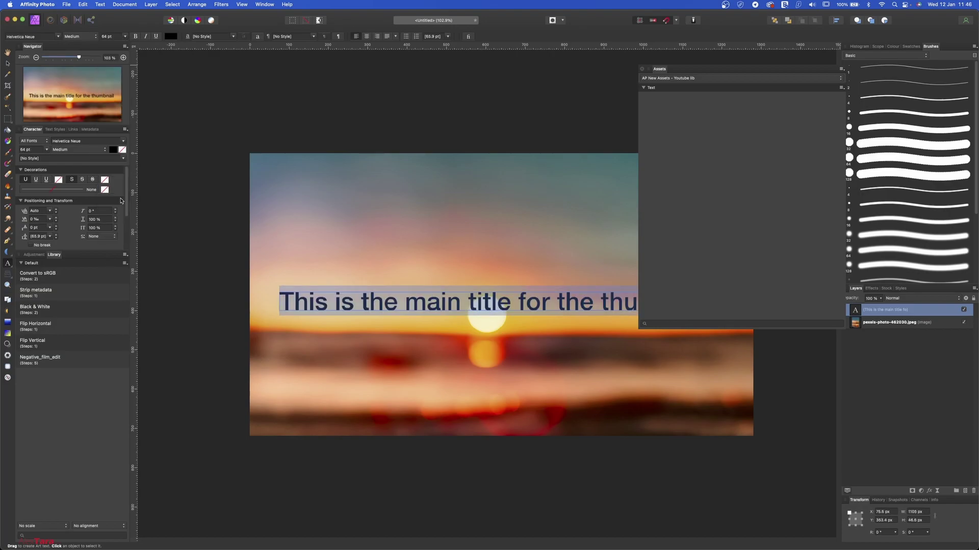
Nudge the title slightly up and left with the Move Tool, then reselect it.
left_click(8, 63)
mouse_move(348, 304)
left_mouse_down()
mouse_move(340, 286)
mouse_move(344, 298)
left_mouse_up()
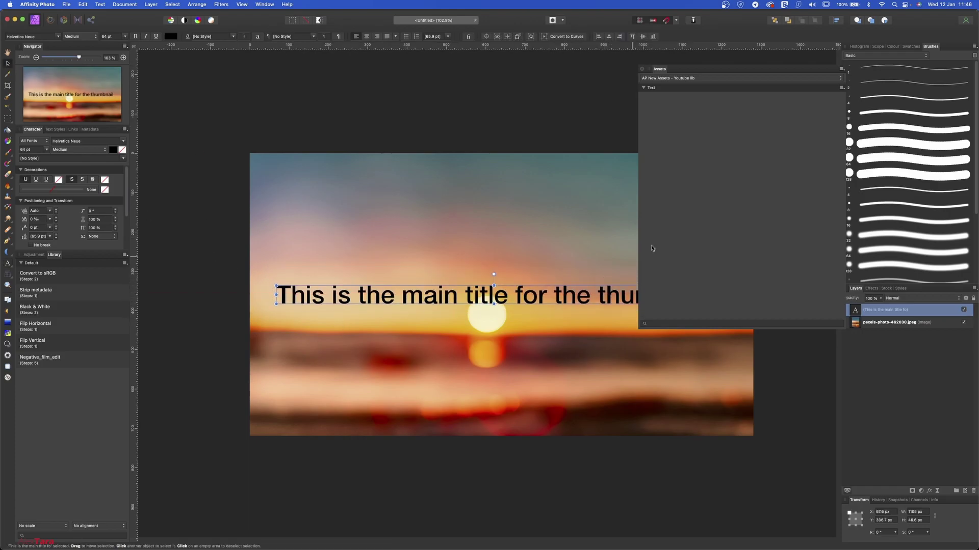
left_click(454, 244)
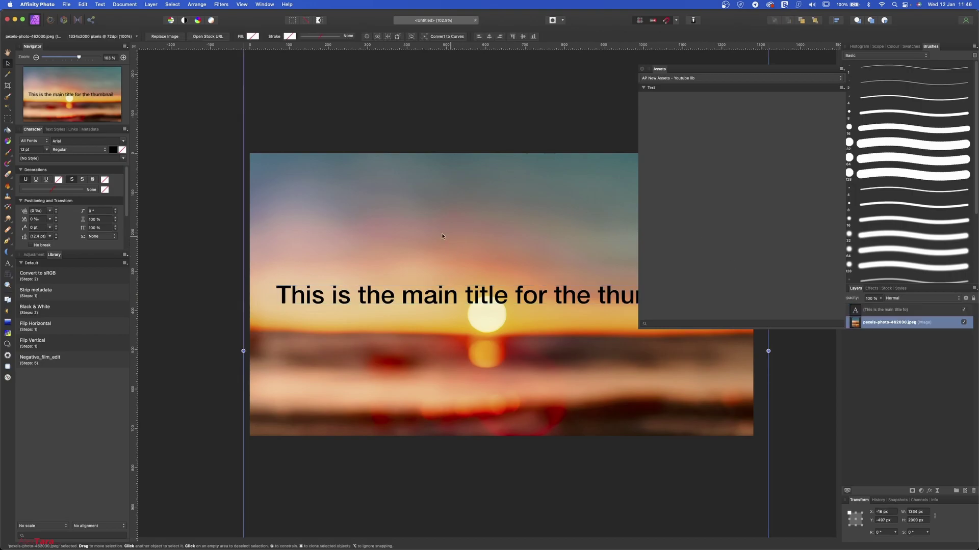
left_click(311, 297)
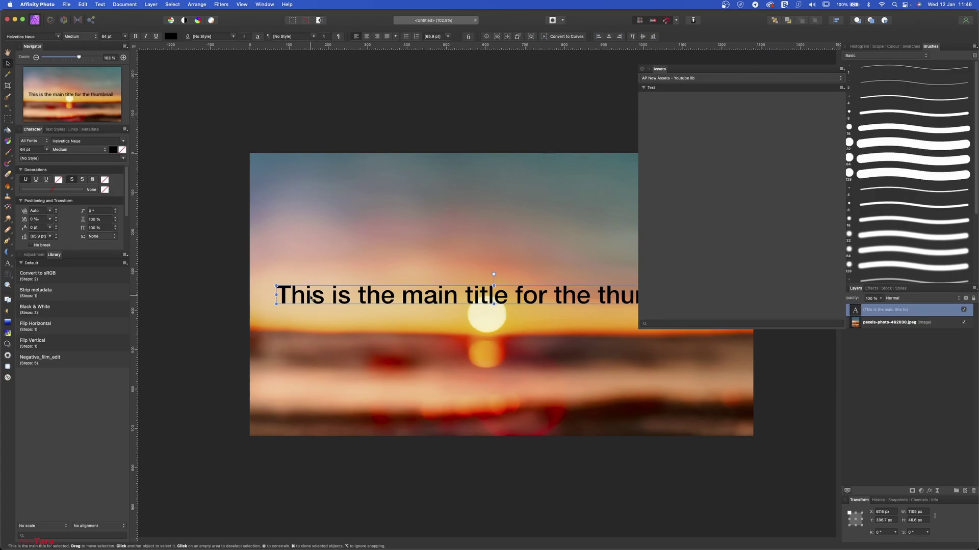
Duplicate the title, move the copy below it, and set it to Light weight, 36 pt.
key("super+j")
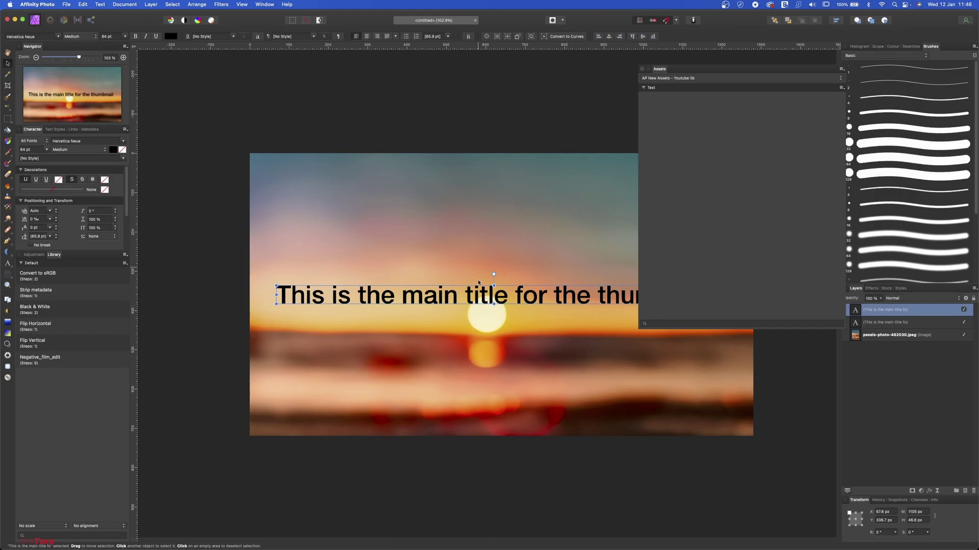
left_click_drag(485, 298, 484, 328)
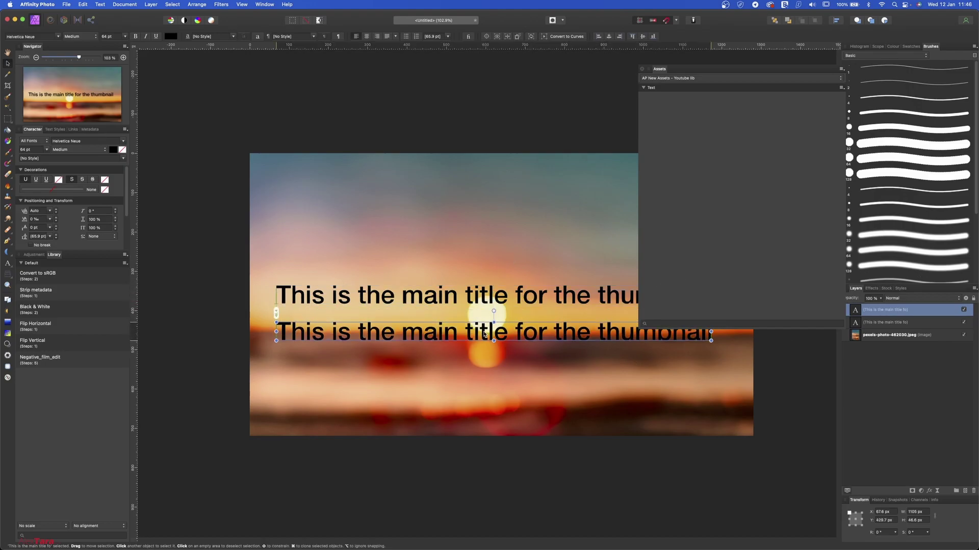
left_click(83, 37)
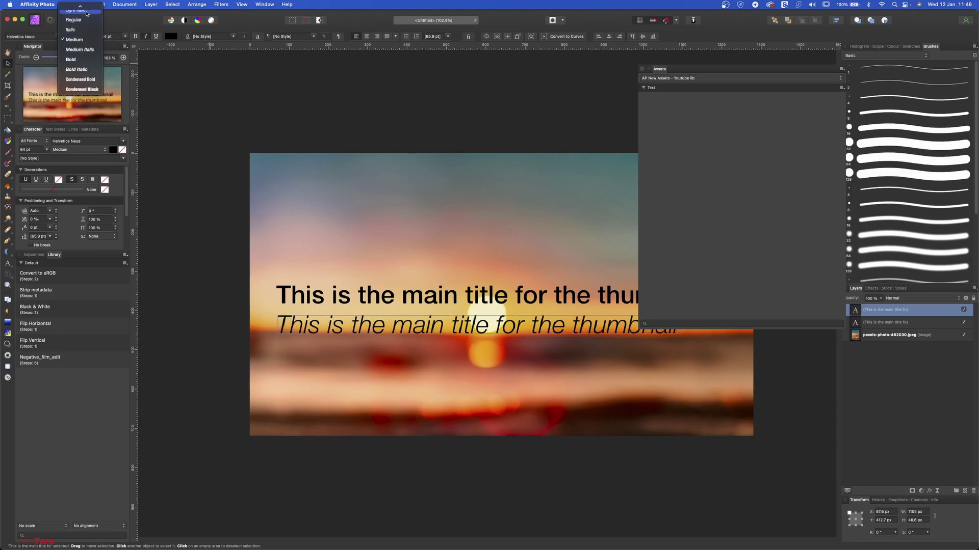
left_click(87, 14)
left_click(83, 36)
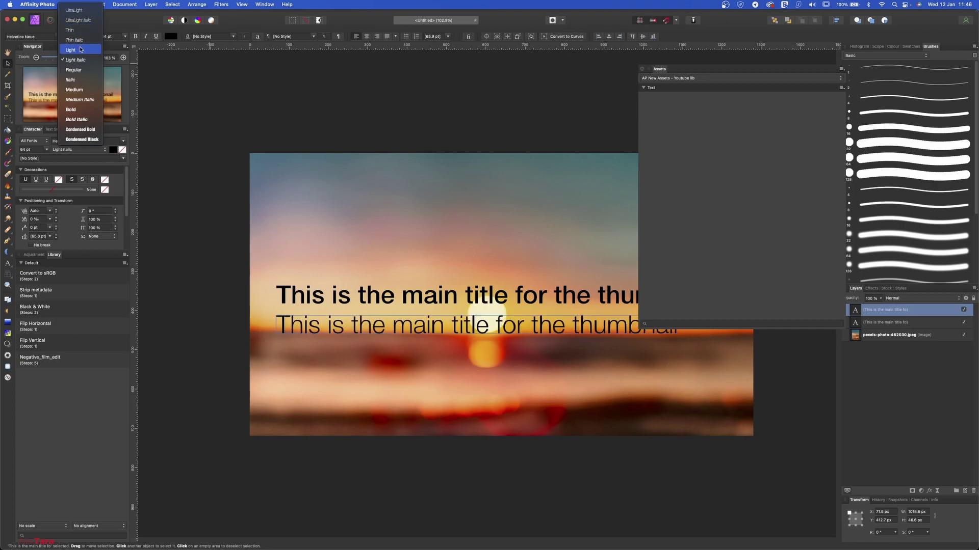
left_click(81, 50)
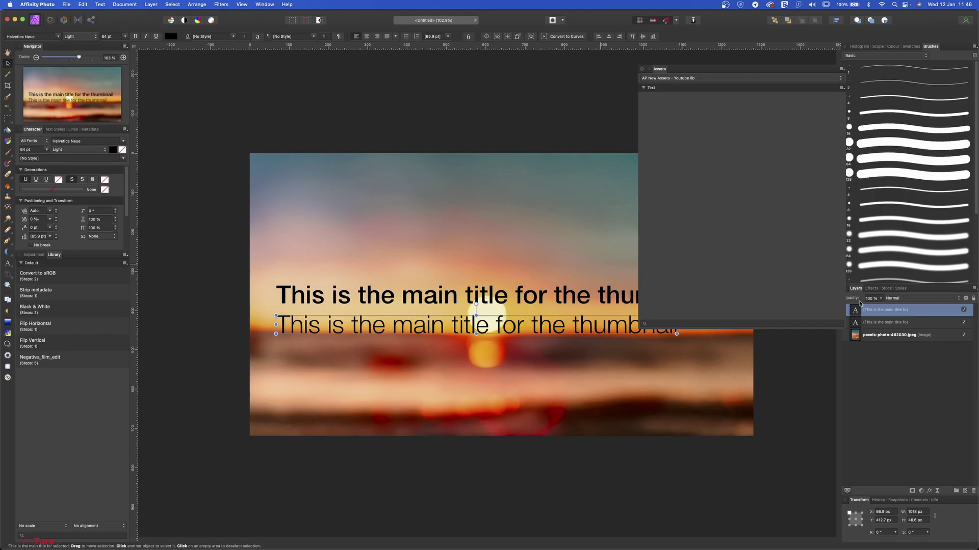
left_click(125, 36)
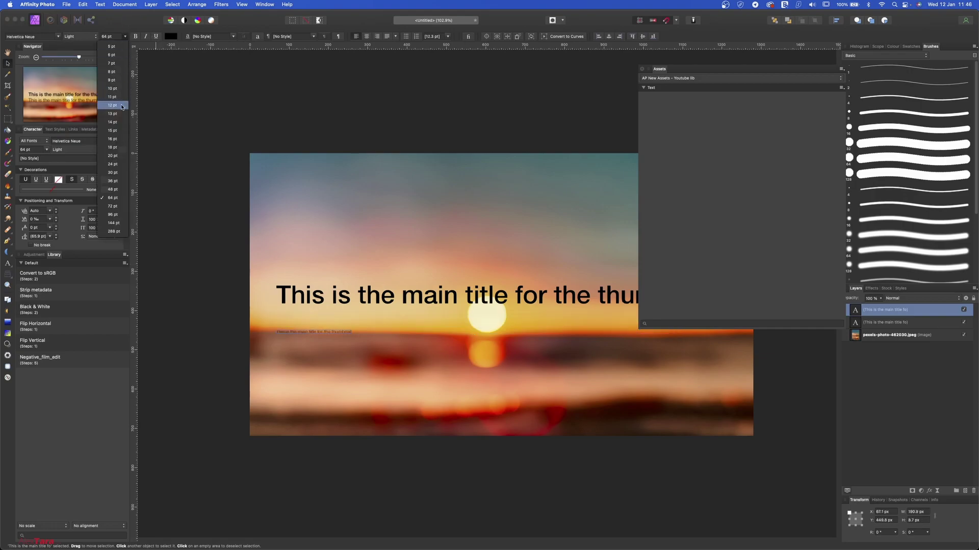
left_click(117, 182)
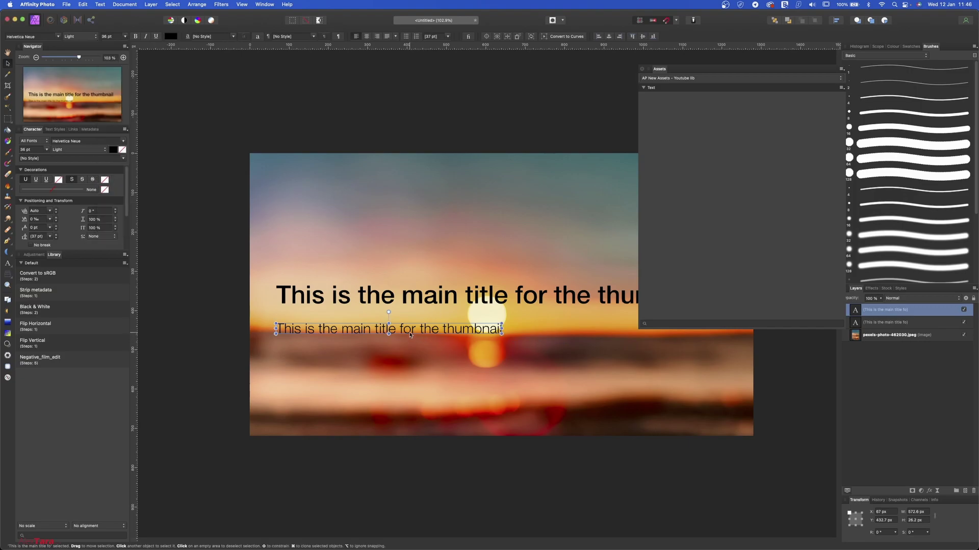
Replace the copy's text with 'This is the subtitle for the thumbnail'.
double_click(381, 317)
key("super+a")
type("This ")
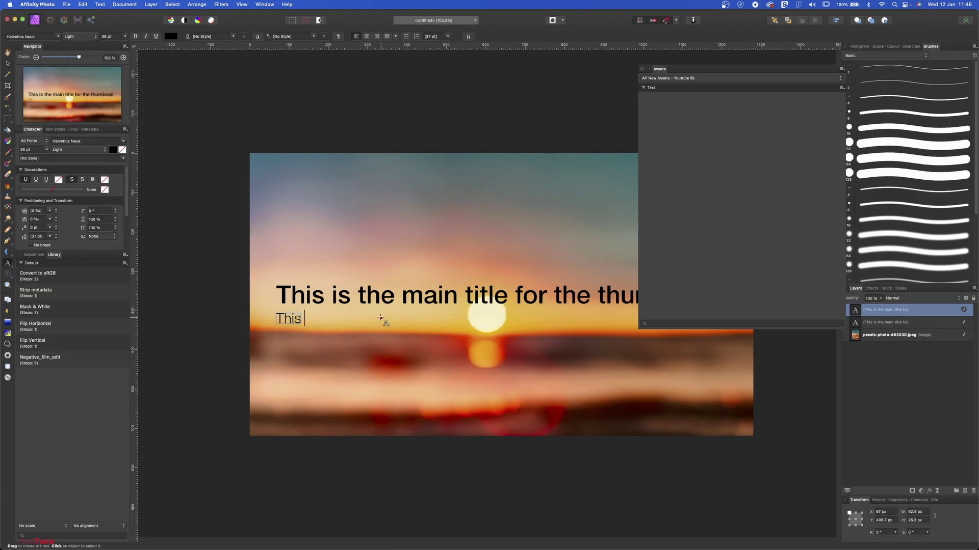
type("is the subtitle for the thumbnail")
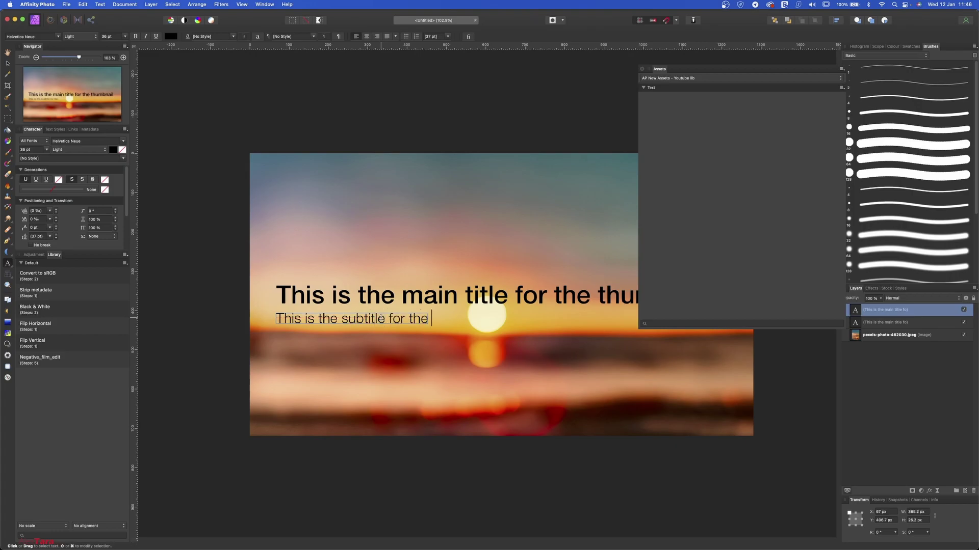
key("Escape")
left_click(877, 364)
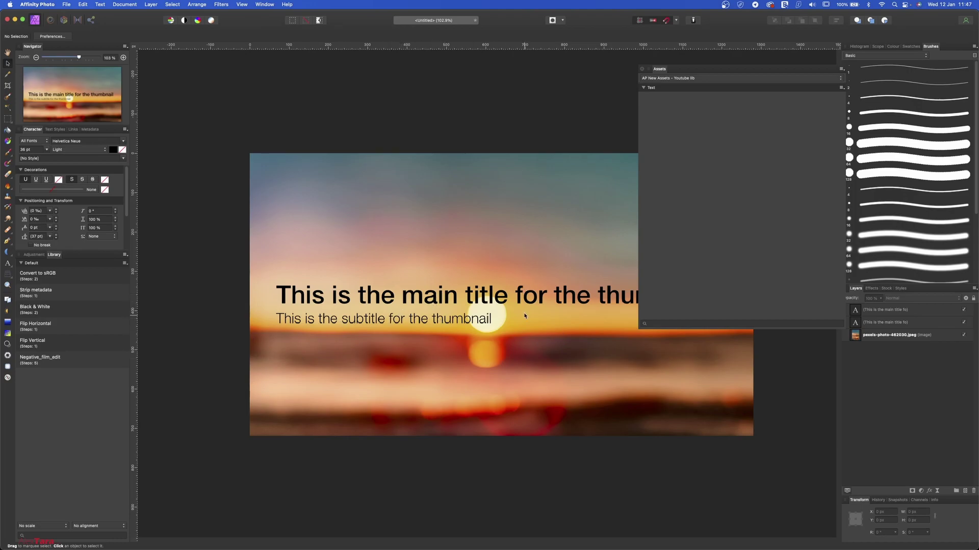
Add the main title to the Text asset category from selection.
left_click(893, 323)
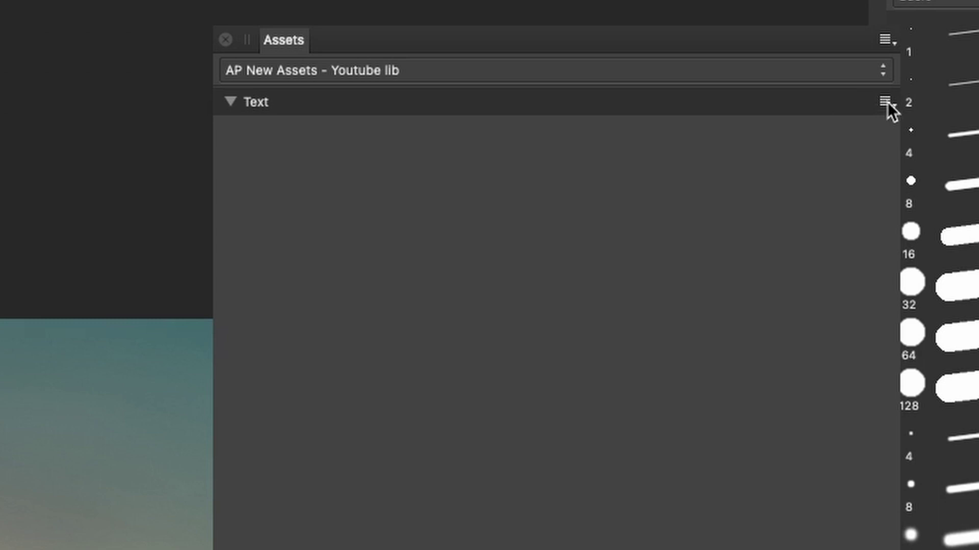
left_click_drag(822, 41, 733, 31)
left_click(796, 92)
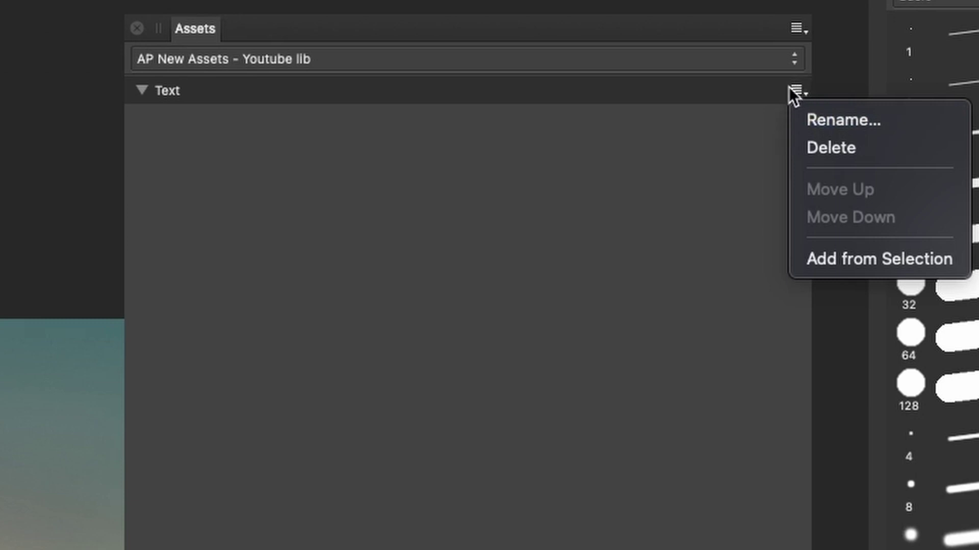
left_click(886, 258)
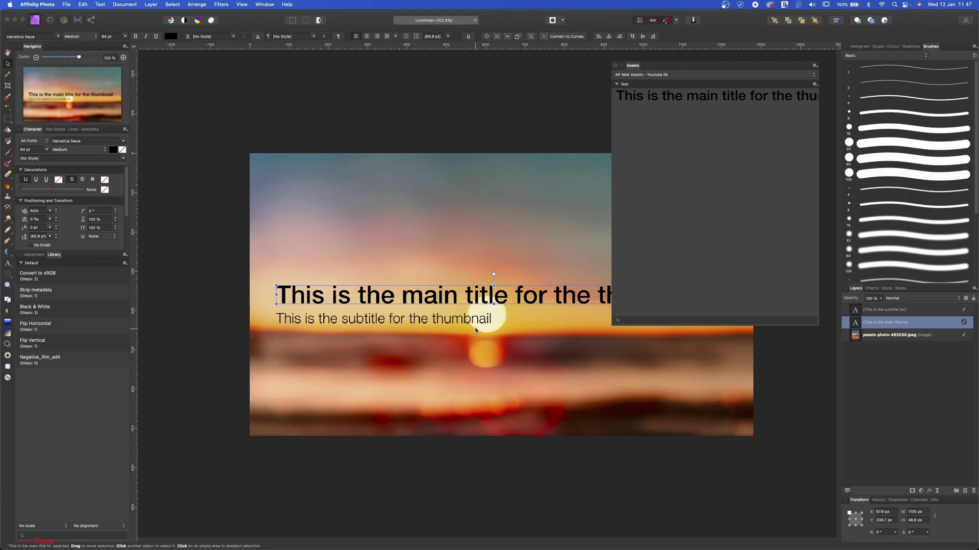
Add the subtitle to the Text asset category, then select the sunset background.
left_click(476, 325)
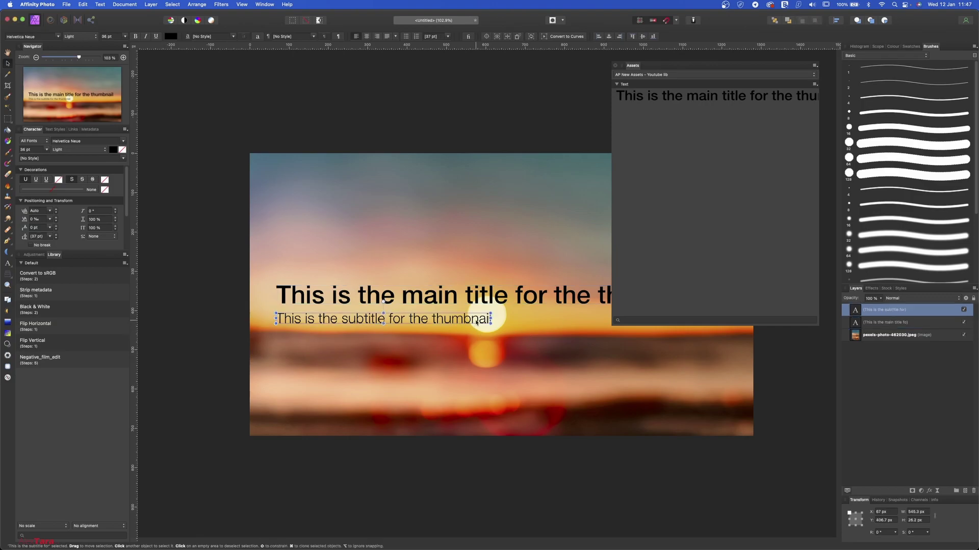
left_click(815, 84)
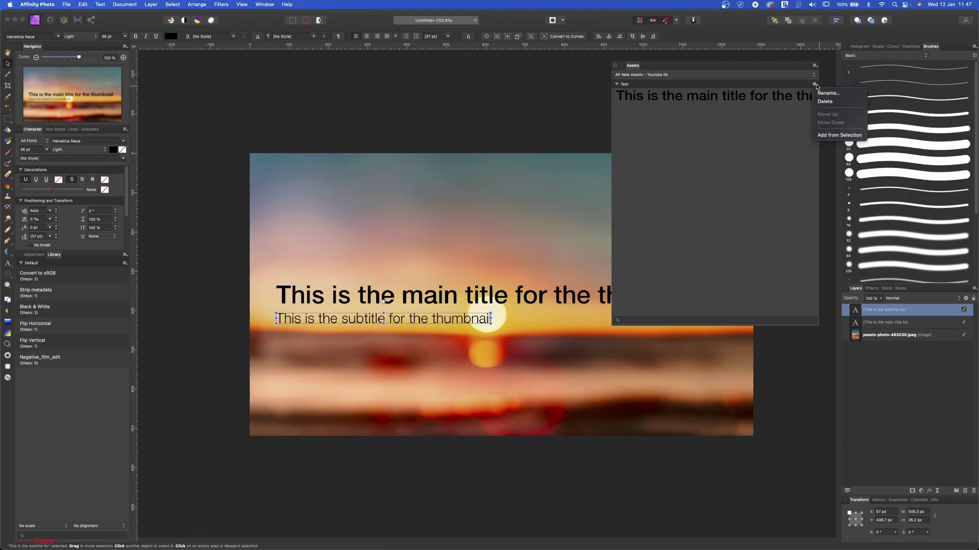
left_click(835, 136)
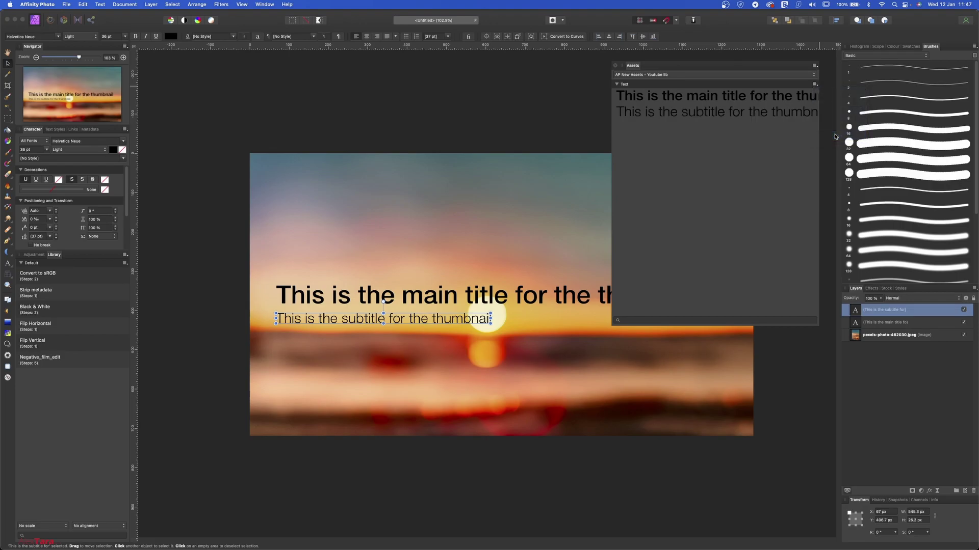
left_click(479, 120)
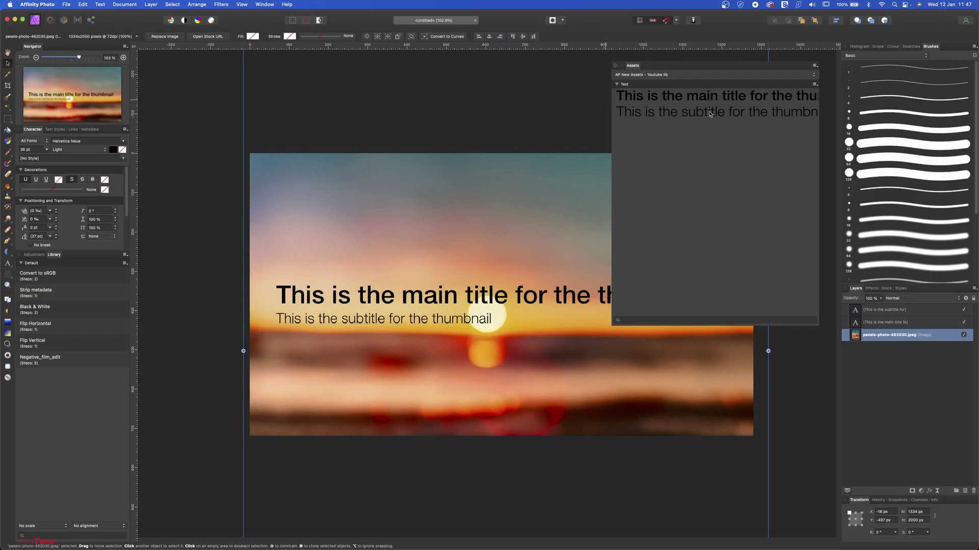
left_click_drag(694, 99, 468, 236)
double_click(442, 236)
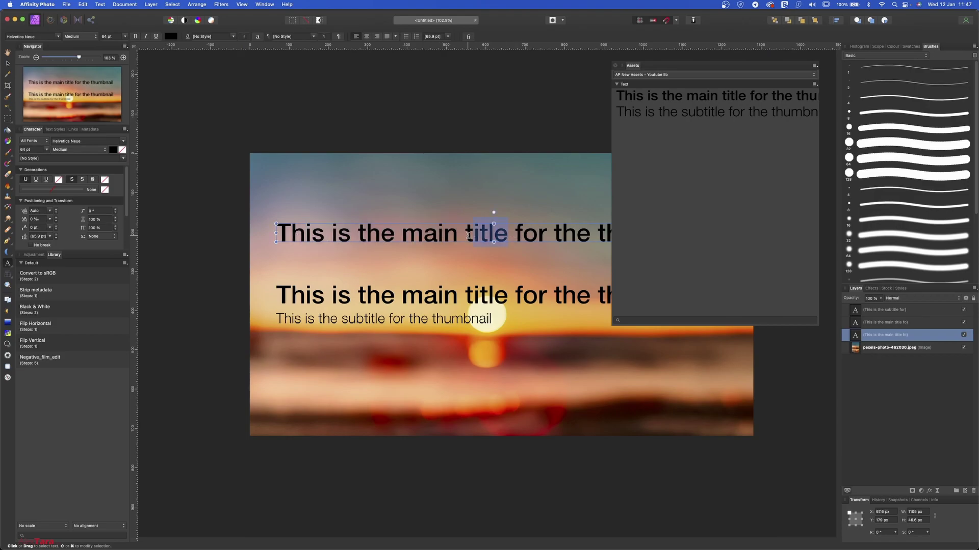
scroll(489, 209, "right", 1)
key("Escape")
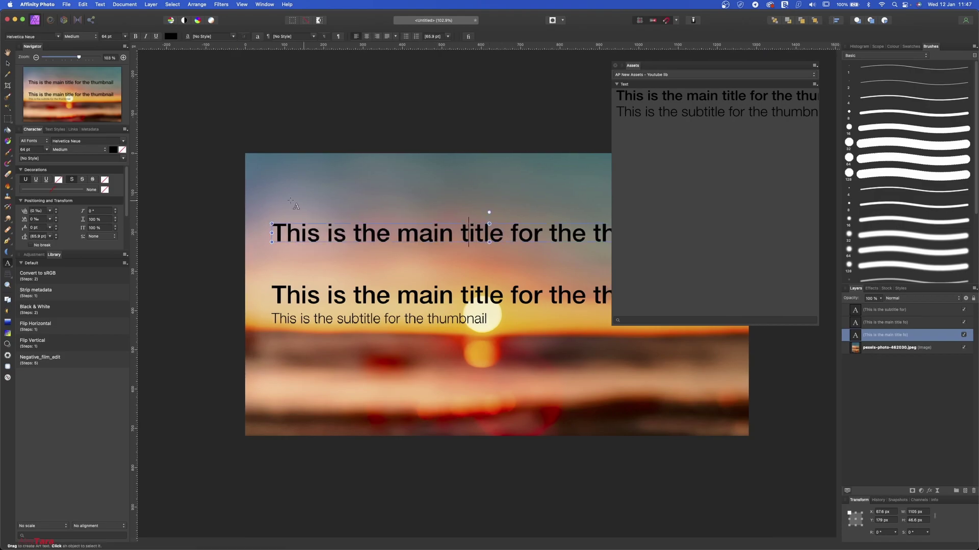
left_click(10, 65)
scroll(579, 183, "up", 1)
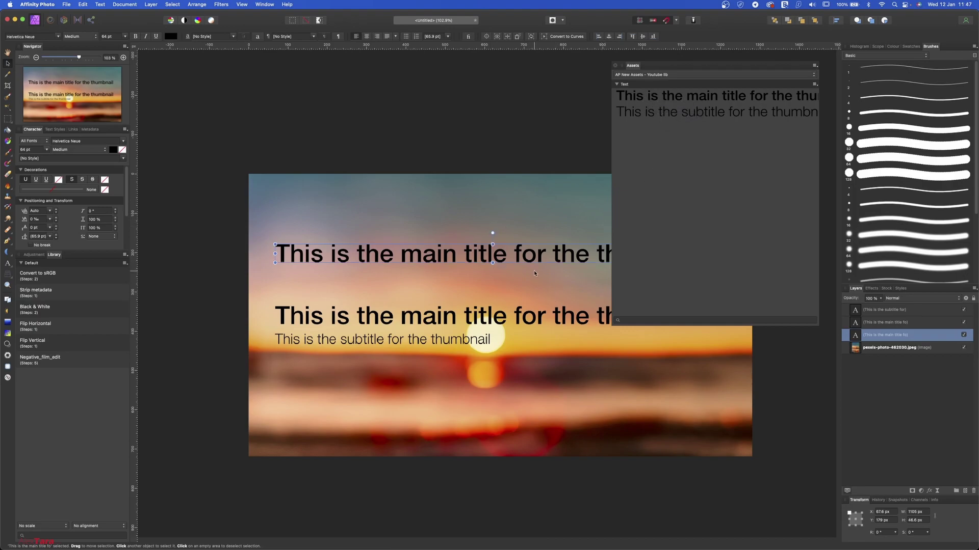
key("Delete")
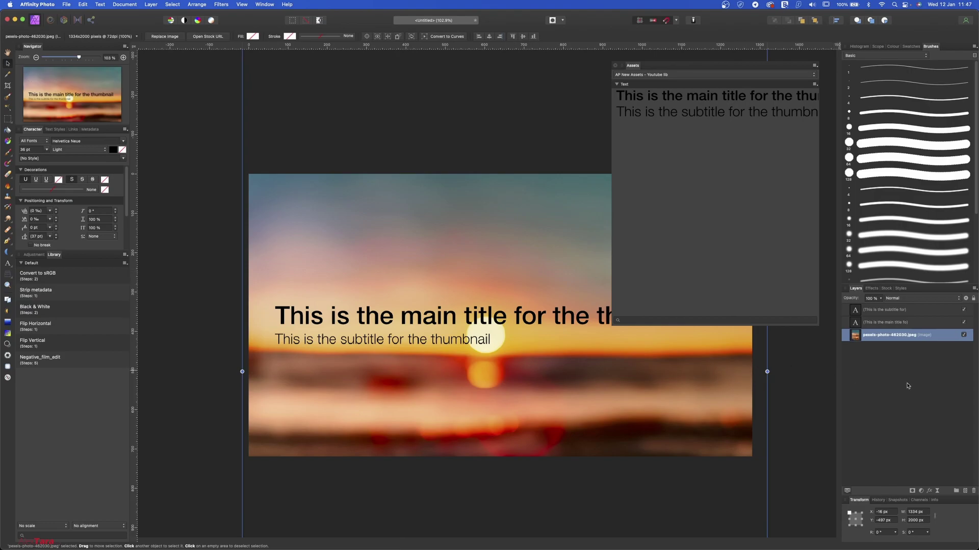
scroll(295, 147, "up", 2)
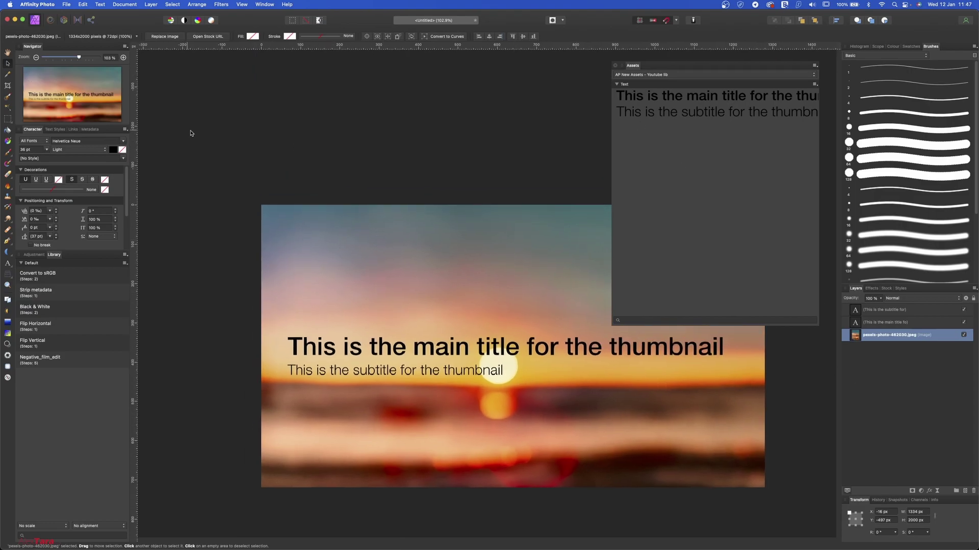
scroll(394, 231, "right", 5)
scroll(395, 232, "down", 4)
scroll(395, 235, "up", 2)
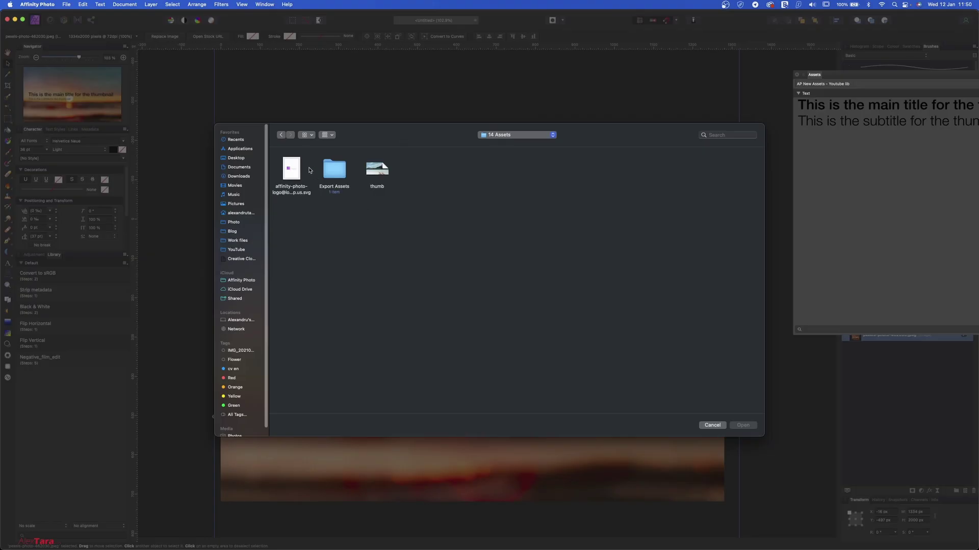
Place the Affinity Photo logo file and move it into the bottom-right corner.
double_click(293, 169)
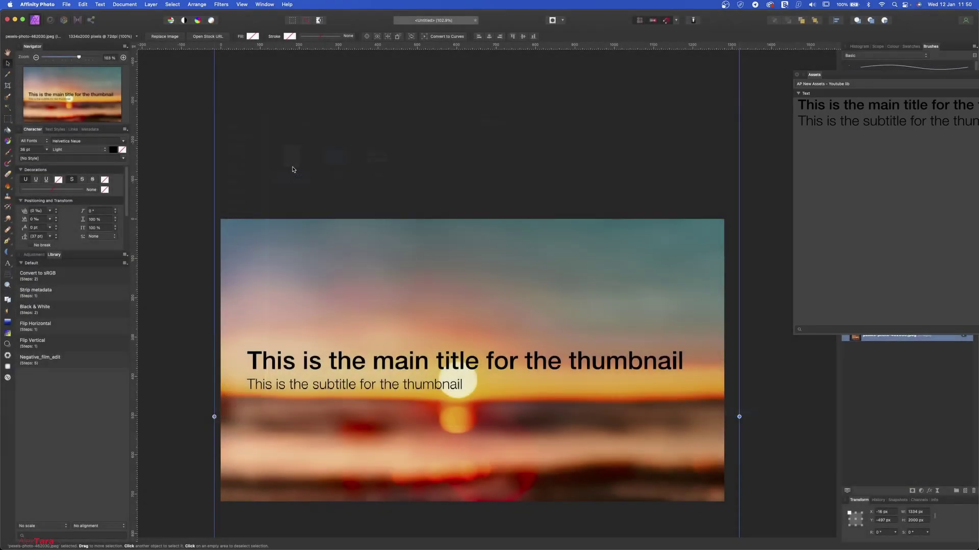
left_click_drag(347, 262, 508, 425)
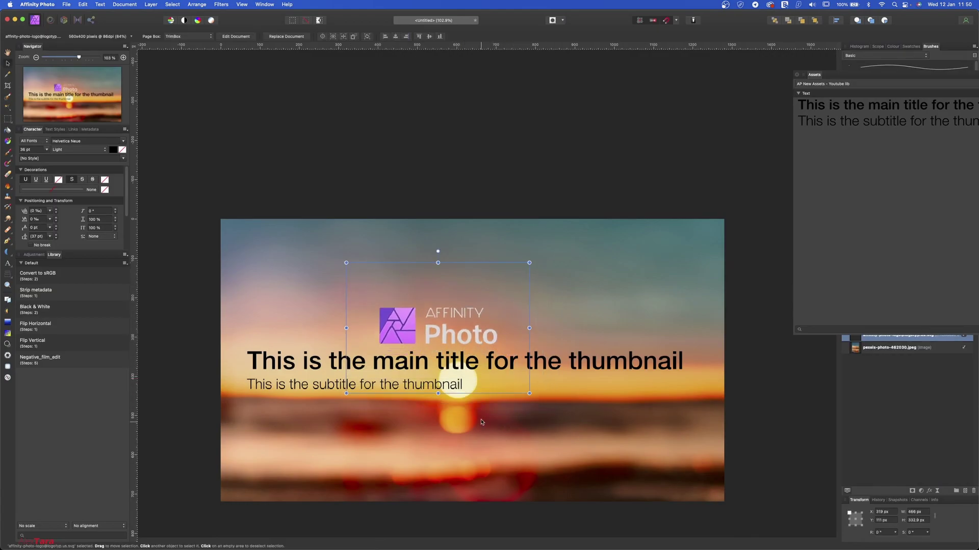
left_click_drag(397, 327, 592, 435)
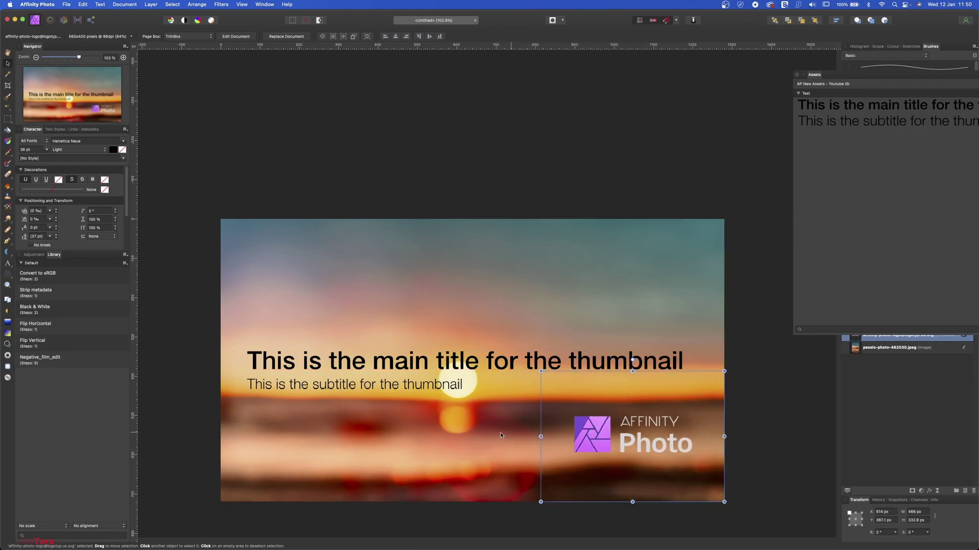
left_click(763, 431)
left_click(589, 439)
Open the embedded logo and drag the crop edges in from top-left and bottom-right.
double_click(589, 431)
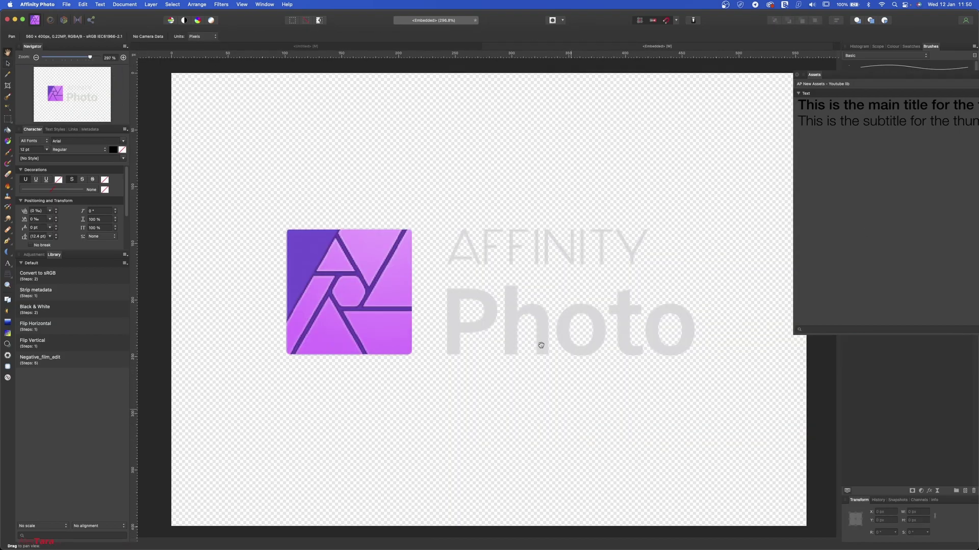
scroll(399, 224, "down", 3)
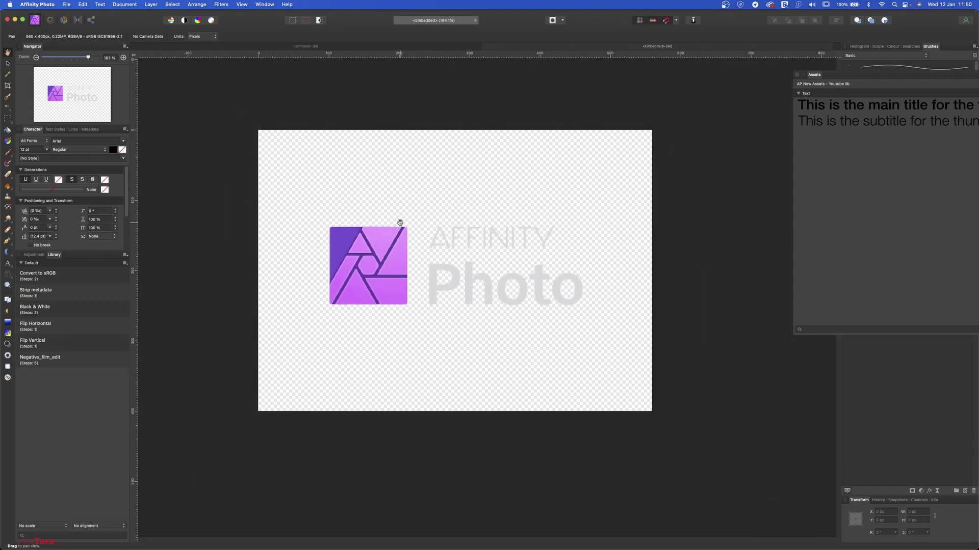
left_click(7, 86)
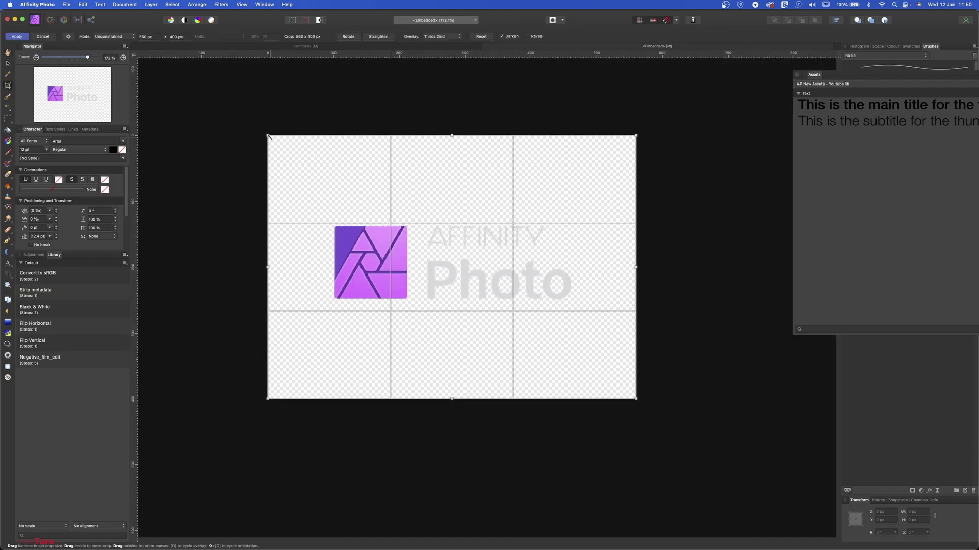
left_click_drag(269, 137, 333, 221)
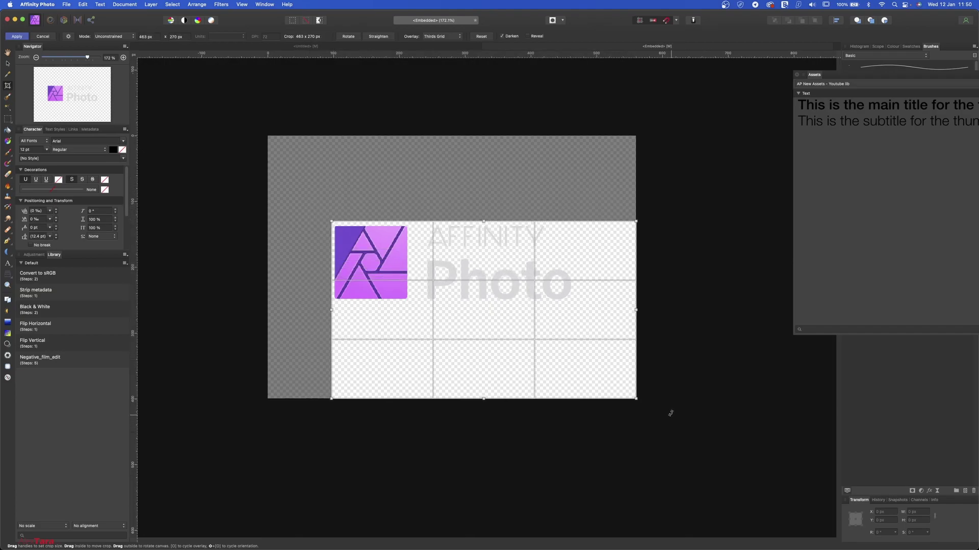
left_click_drag(635, 398, 579, 304)
Apply the 377×126 px crop and close the embedded document back to the thumbnail.
key("Return")
key("super+0")
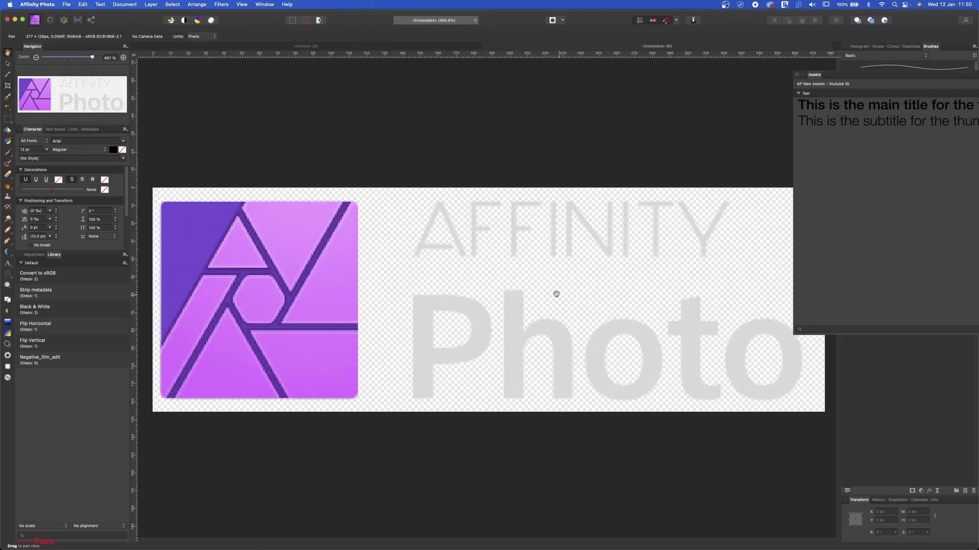
key("h")
left_click(484, 46)
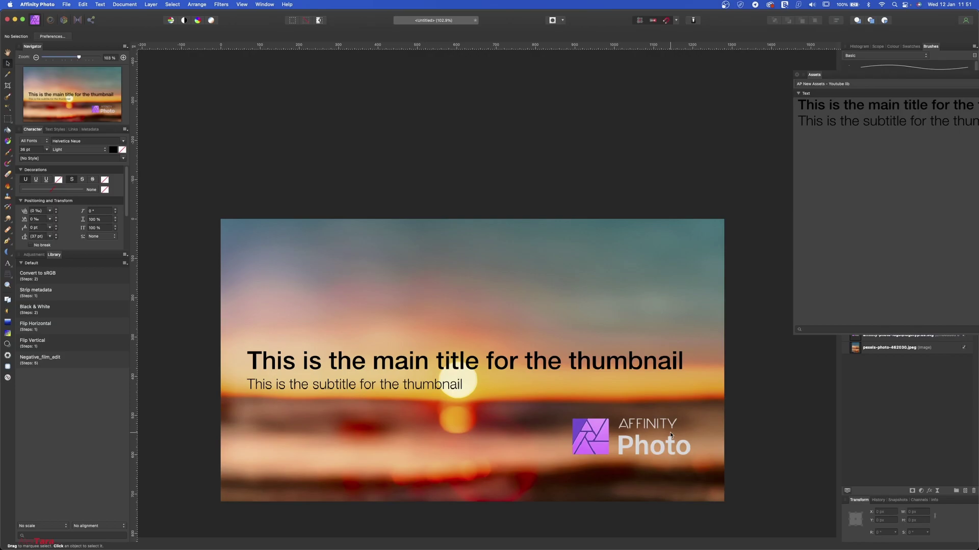
Drag the logo further into the bottom-right corner and open its layer's context menu.
left_click(596, 440)
left_click_drag(601, 440, 621, 470)
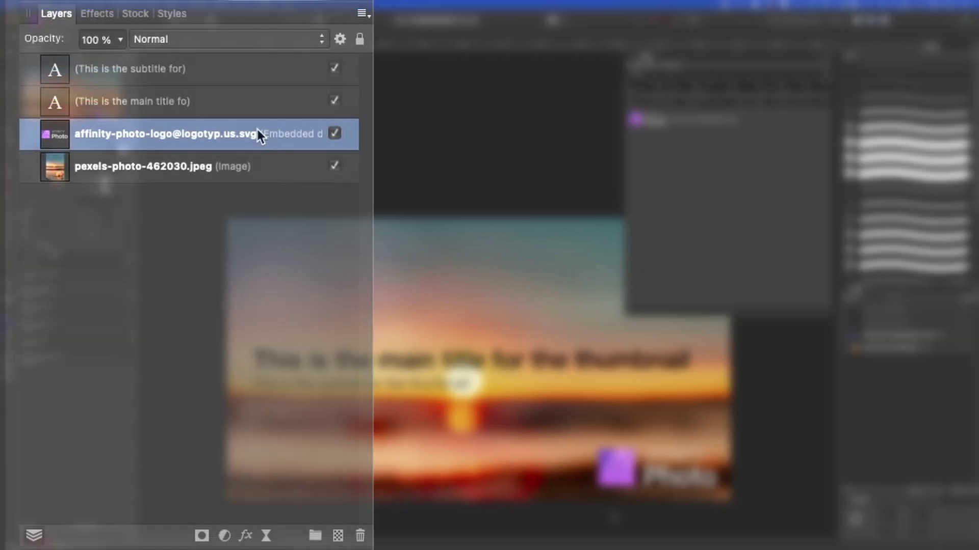
right_click(925, 335)
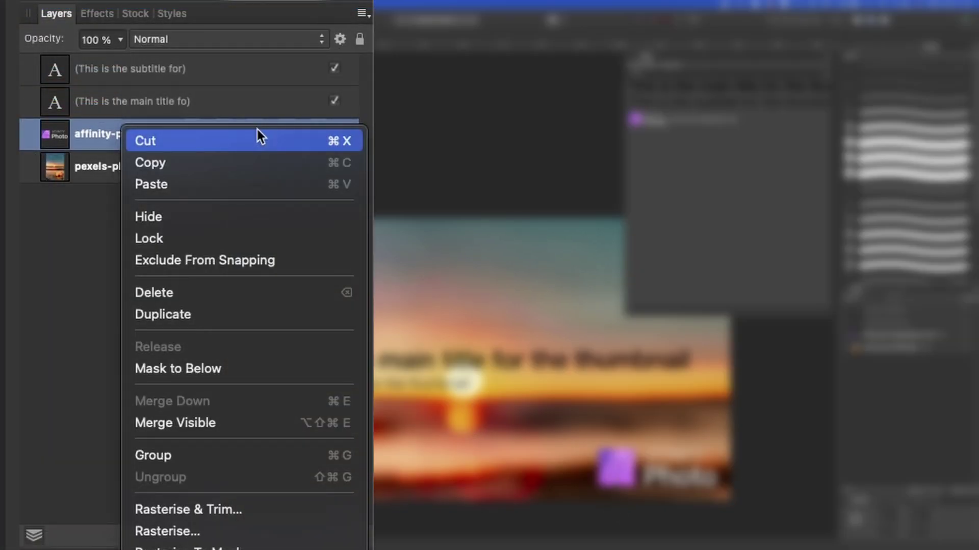
scroll(187, 506, "down", 2)
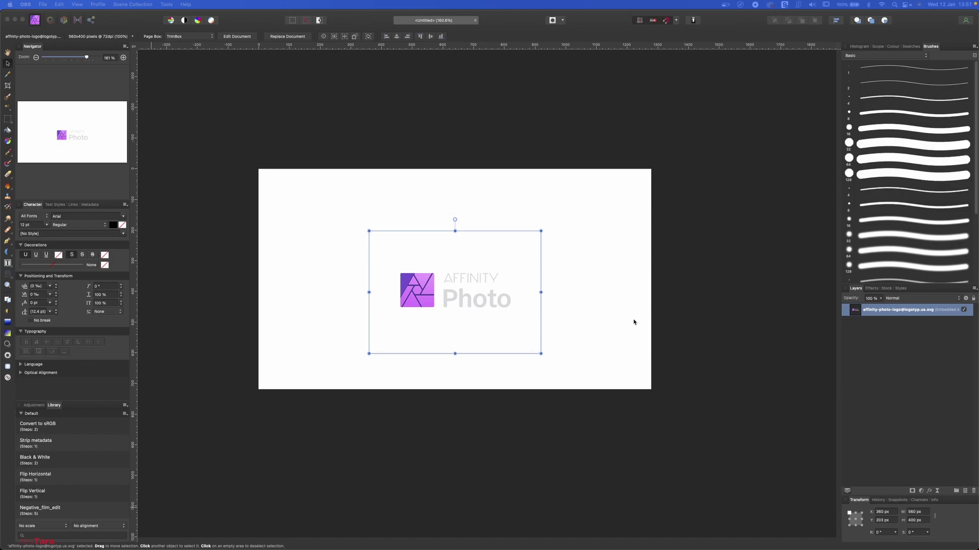
Clear the selection and drag the logo up and left so it snaps to the page centre.
left_click(614, 310)
left_click(616, 308)
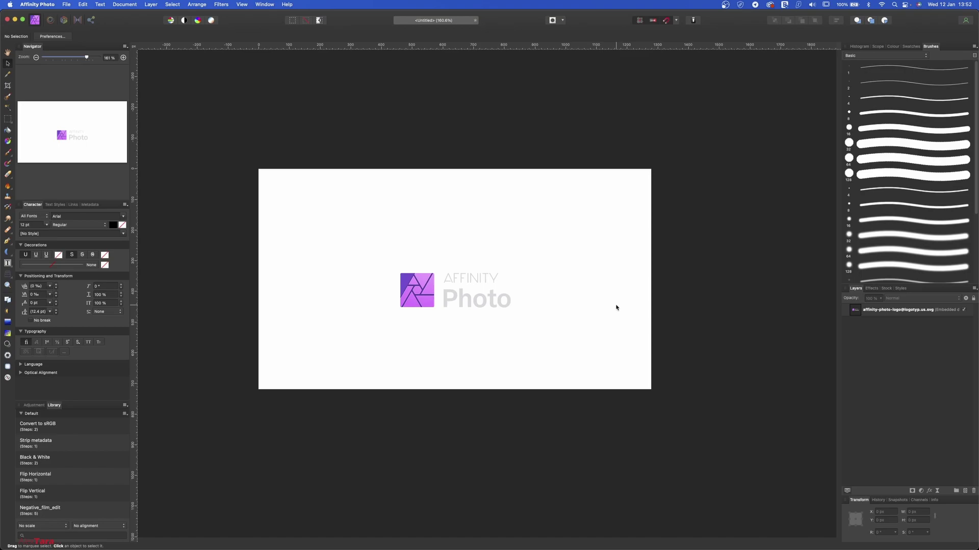
left_click_drag(423, 290, 416, 277)
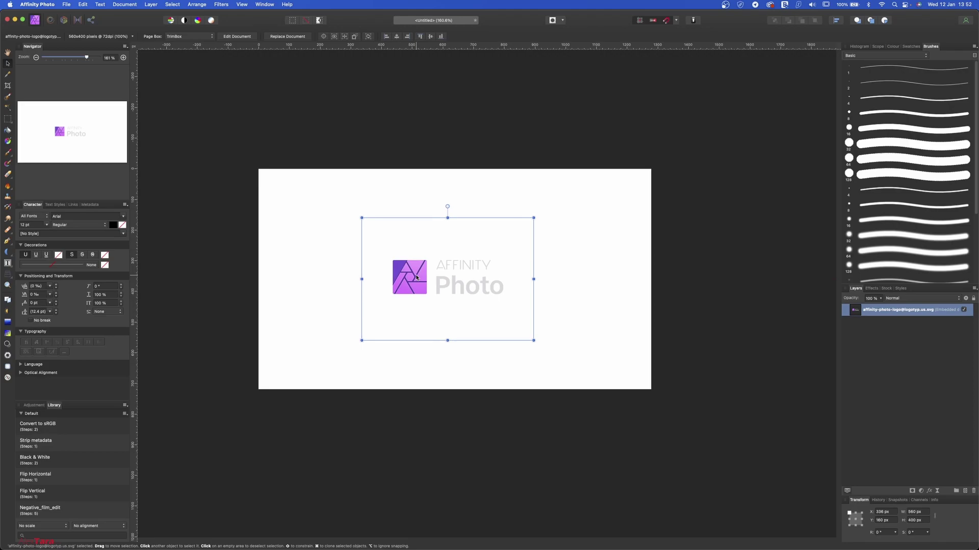
double_click(414, 280)
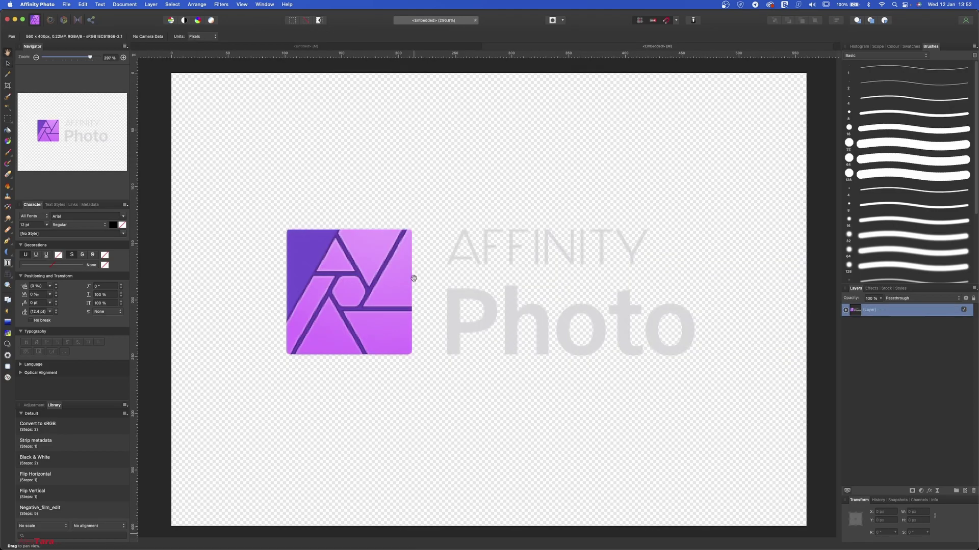
left_click(845, 310)
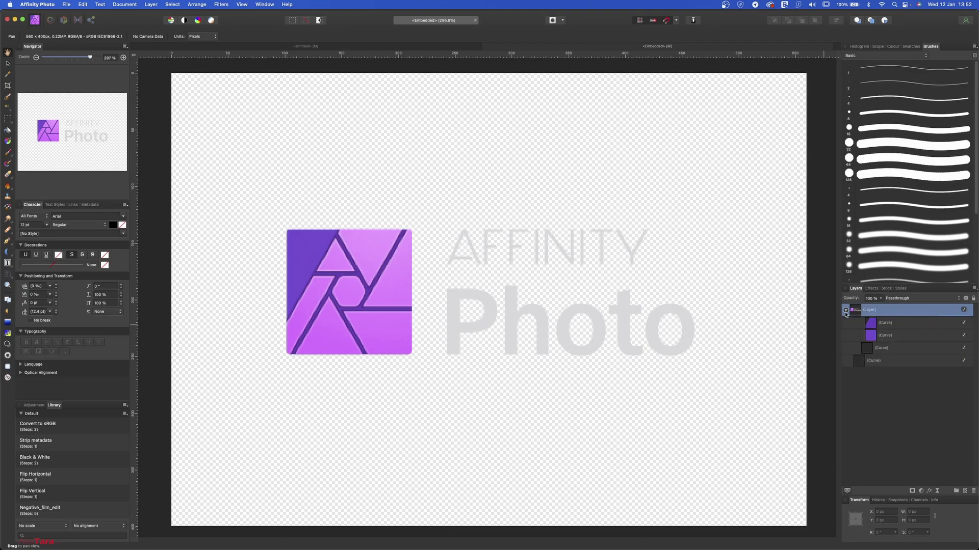
left_click(849, 323)
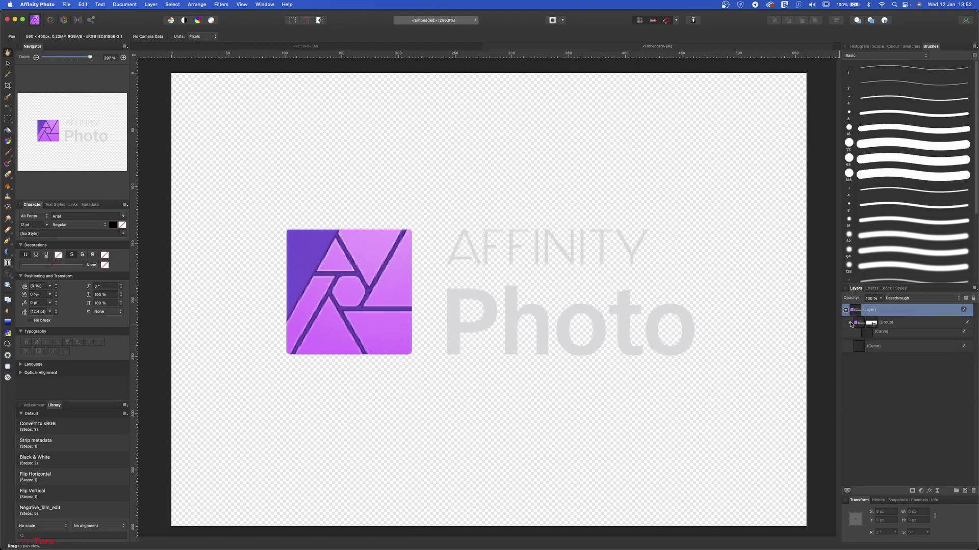
left_click(849, 323)
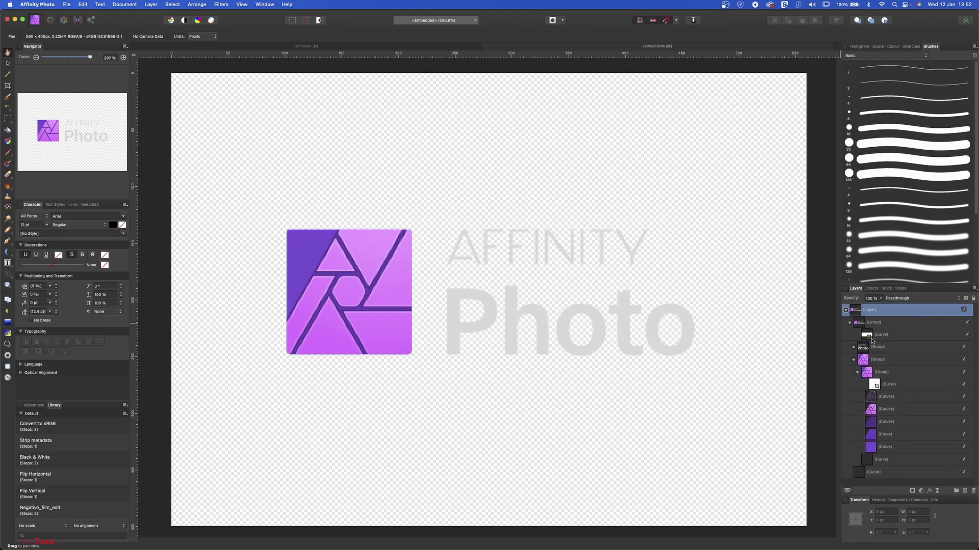
left_click(870, 348)
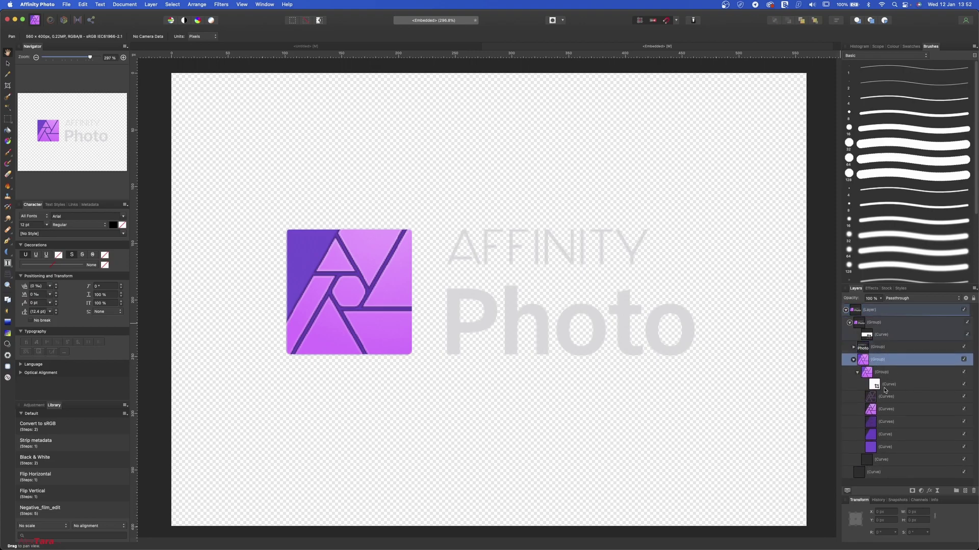
left_click(885, 410)
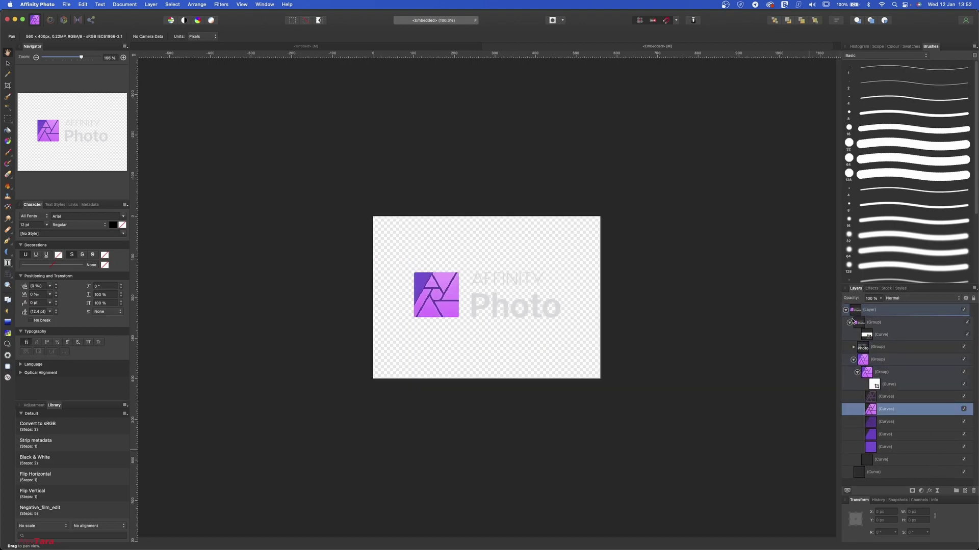
left_click(846, 312)
left_click(884, 312)
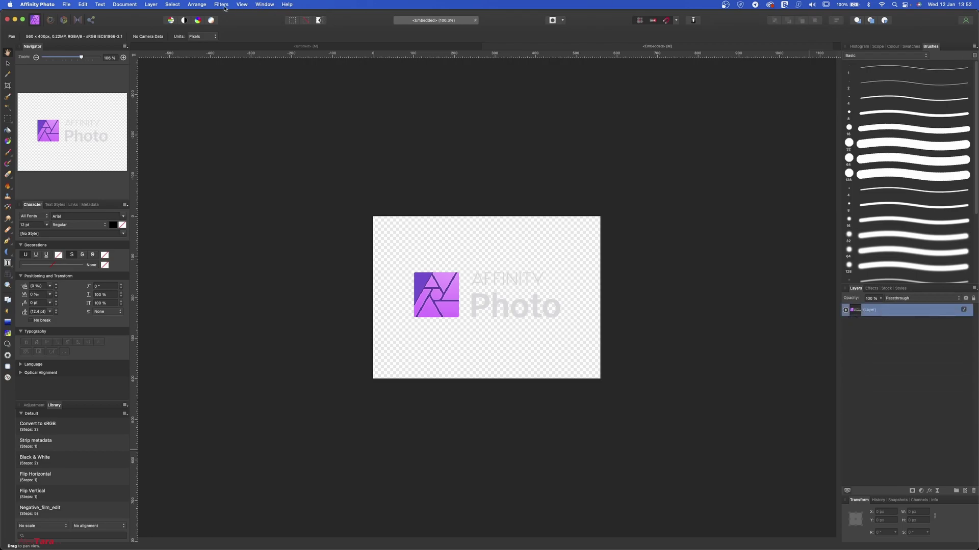
Dock the Assets panel beside the canvas and add the selected logo as a new asset.
left_click_drag(233, 234, 698, 178)
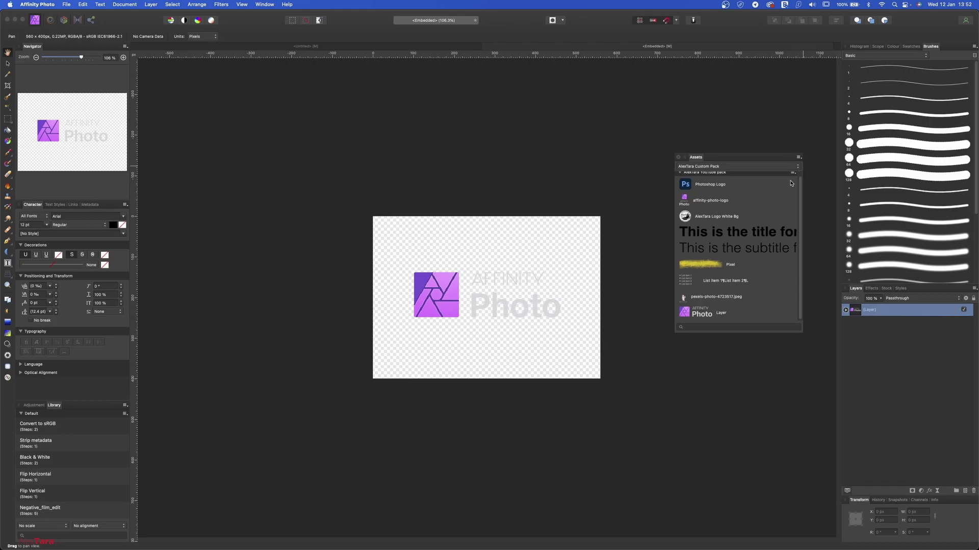
scroll(794, 176, "up", 1)
left_click(793, 176)
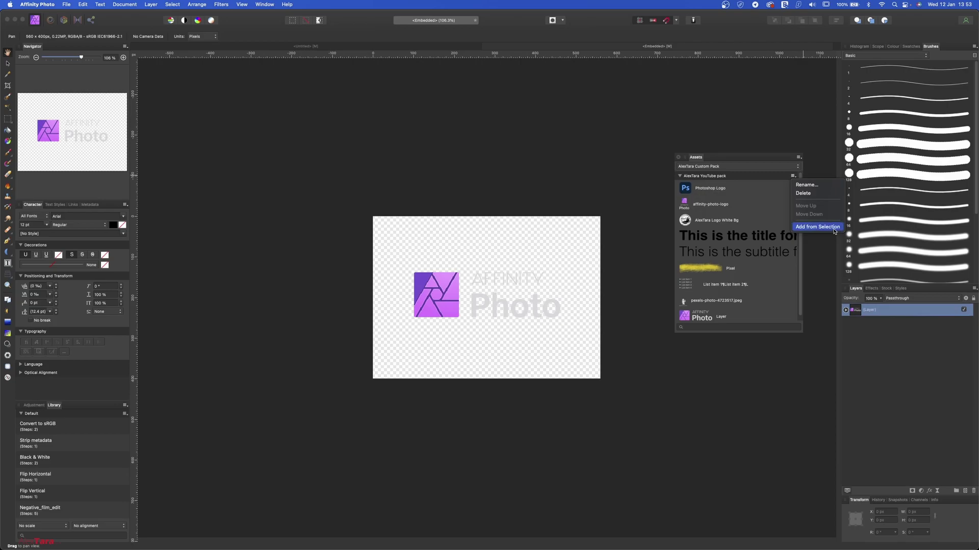
left_click(817, 227)
scroll(765, 288, "down", 1)
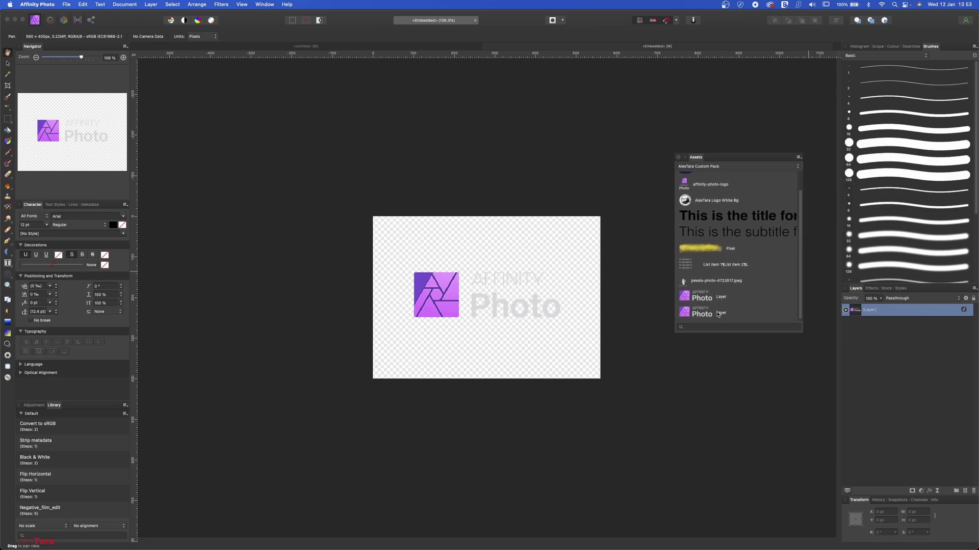
Delete the duplicate logo asset from the collection.
right_click(704, 315)
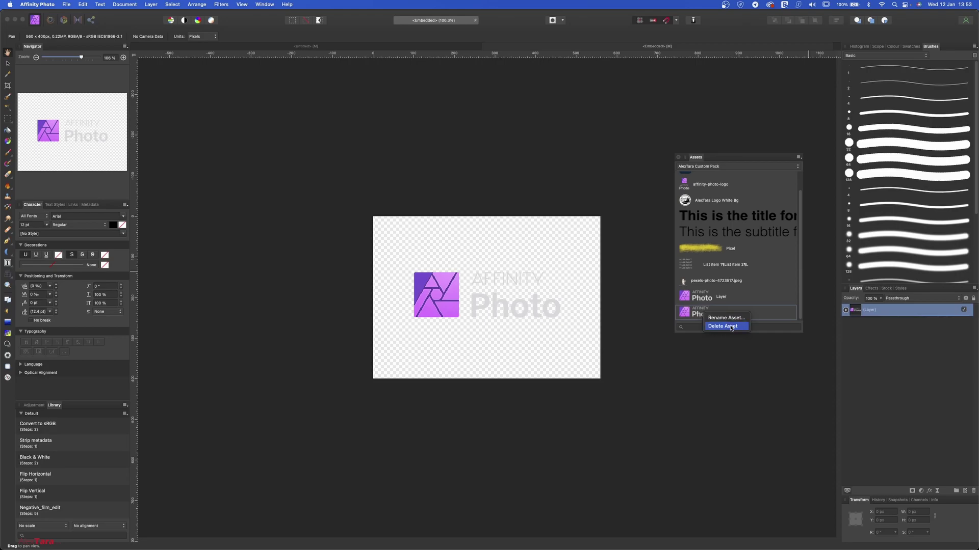
left_click(731, 328)
left_click(512, 192)
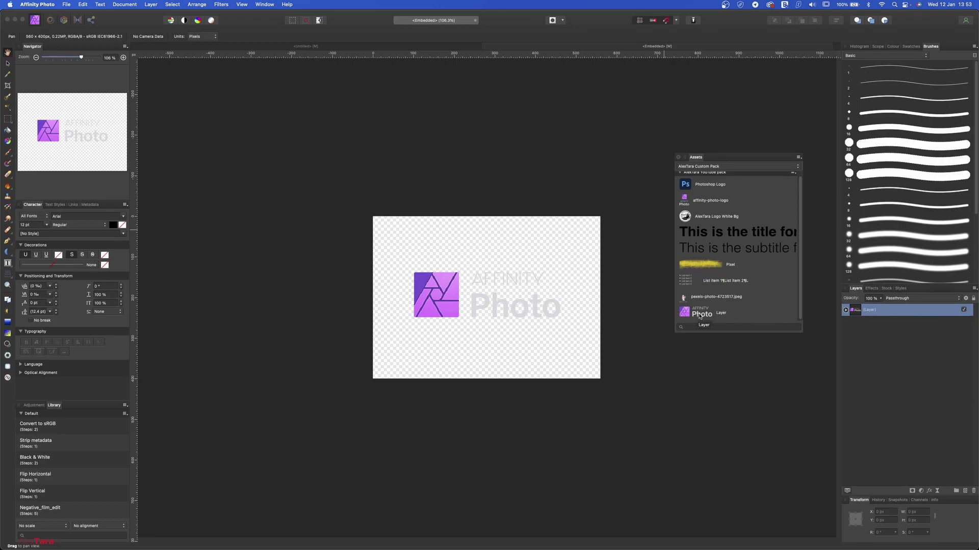
scroll(758, 204, "up", 1)
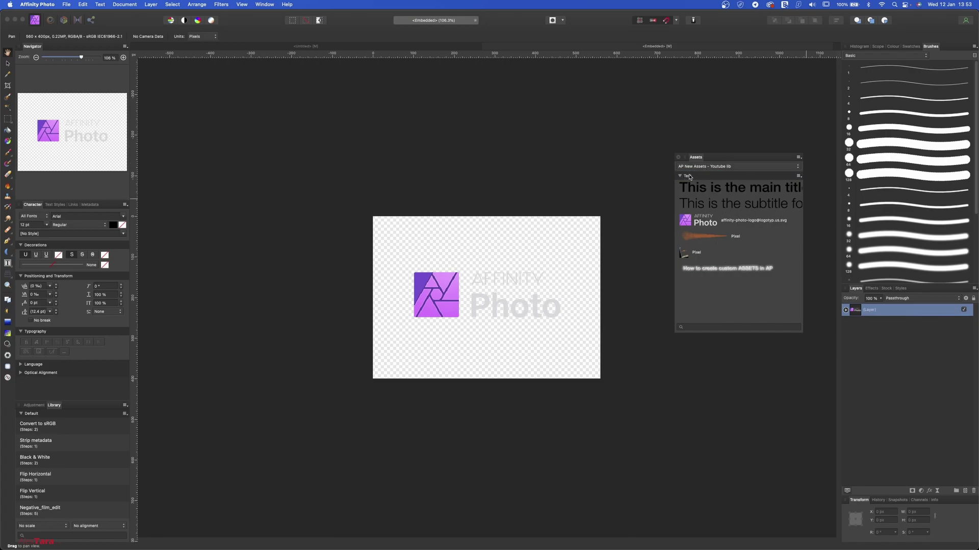
Create a subcategory named Logos above Text and move the logo asset into it.
left_click(799, 176)
left_click(798, 157)
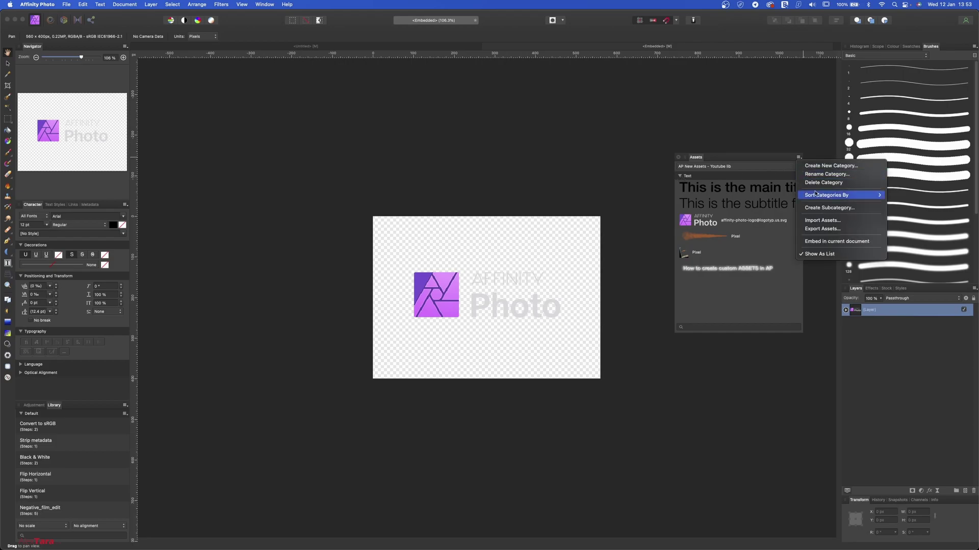
left_click(849, 209)
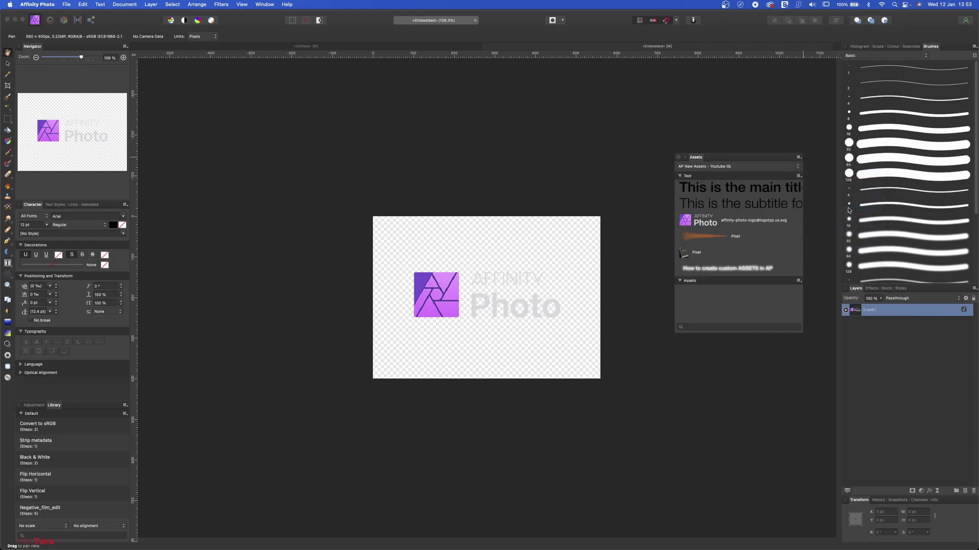
left_click(798, 280)
left_click(822, 289)
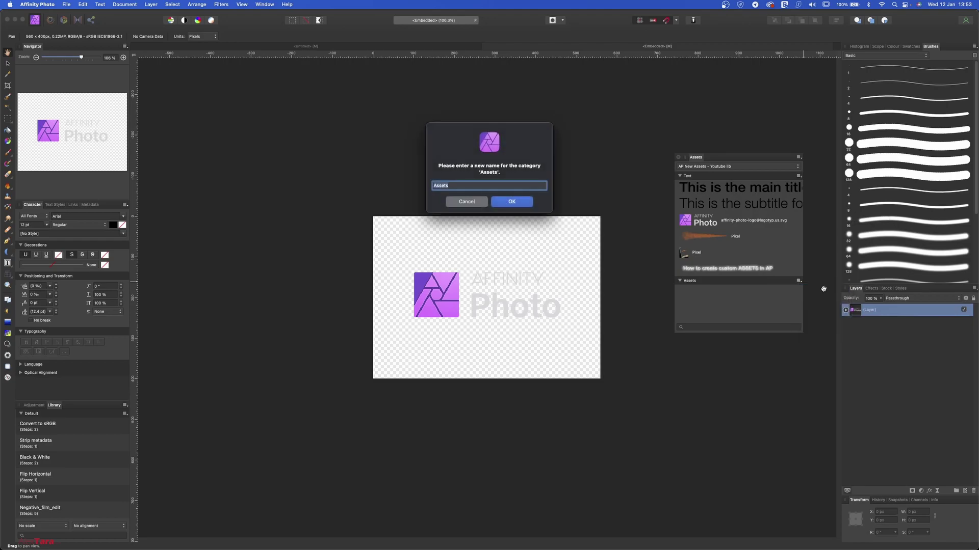
type("Logos")
key("Return")
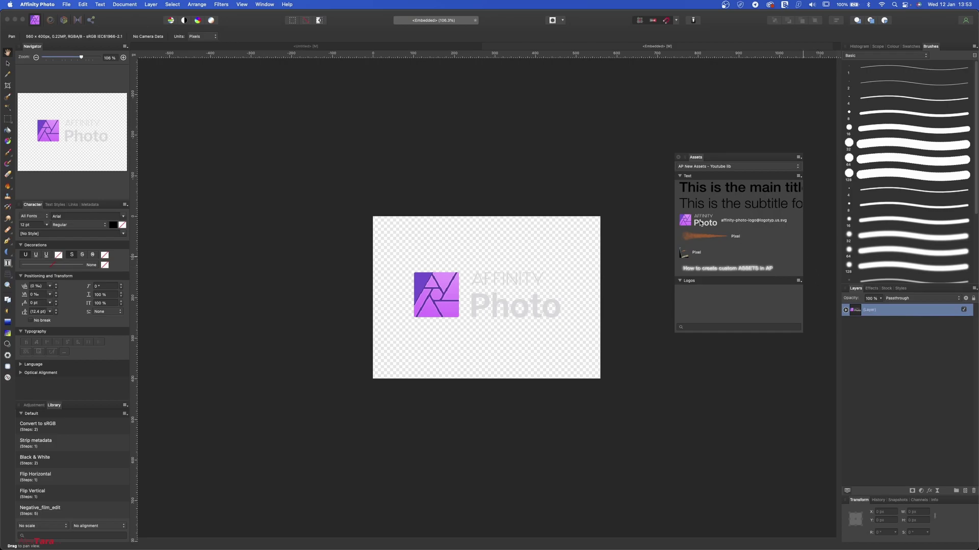
left_click_drag(700, 223, 720, 258)
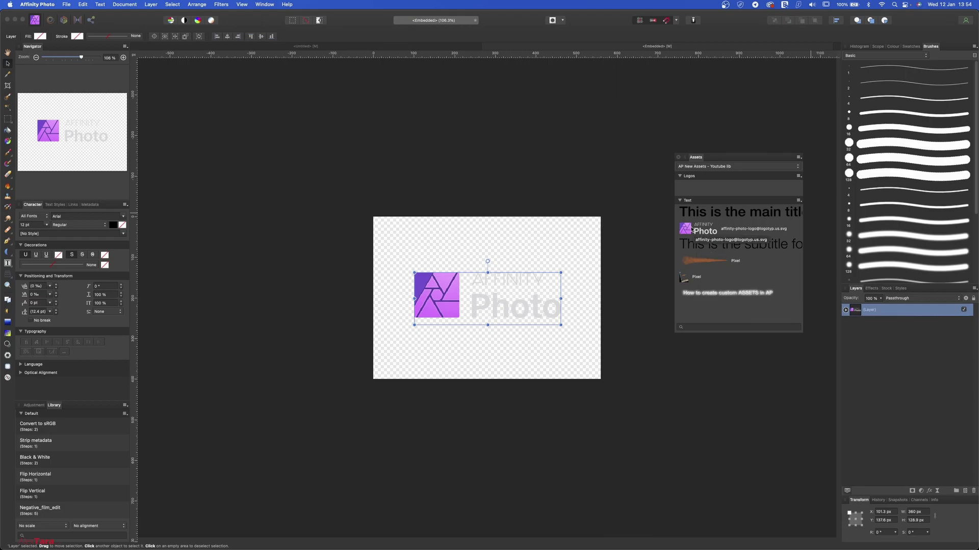
left_click_drag(691, 230, 692, 188)
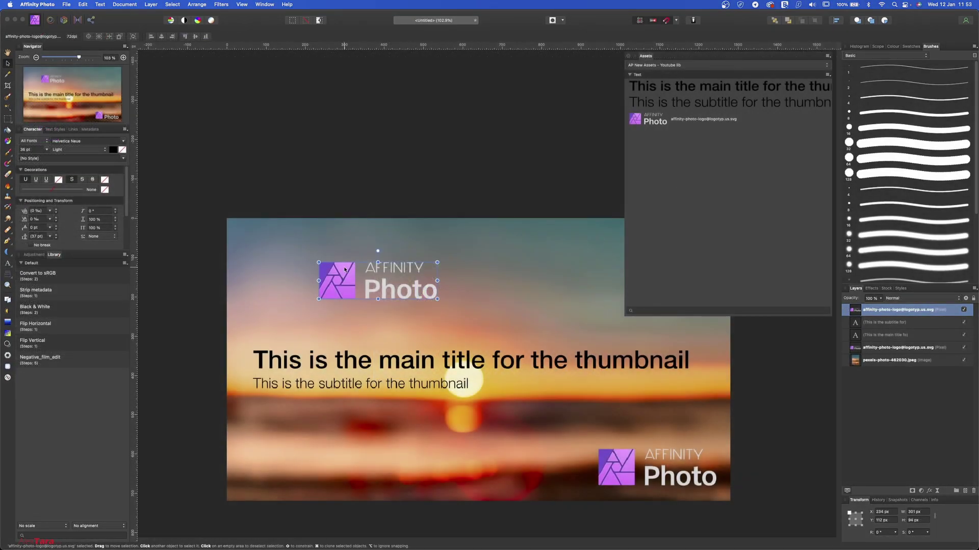
Clear the thumbnail selection and search the Pexels stock browser for 'umbrella'.
left_click(752, 439)
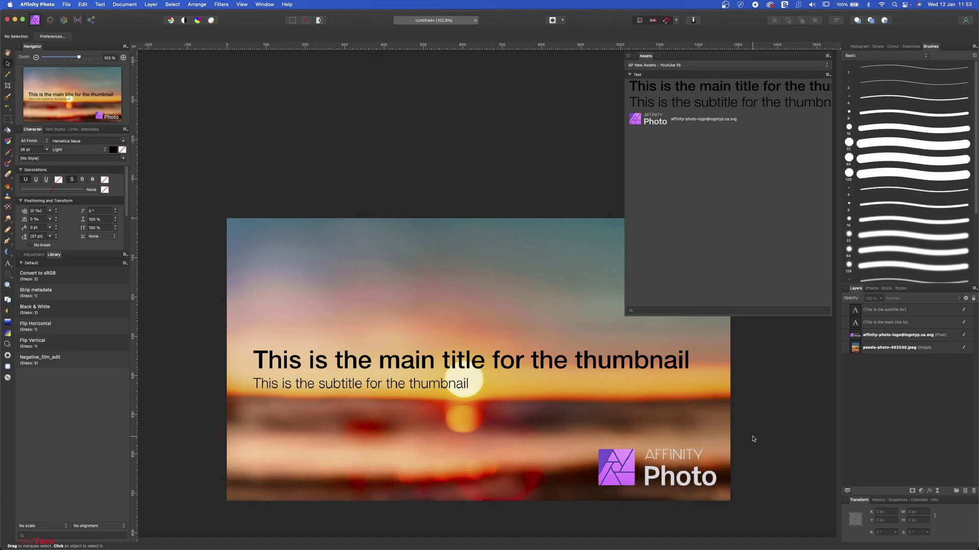
left_click(873, 288)
left_click(886, 288)
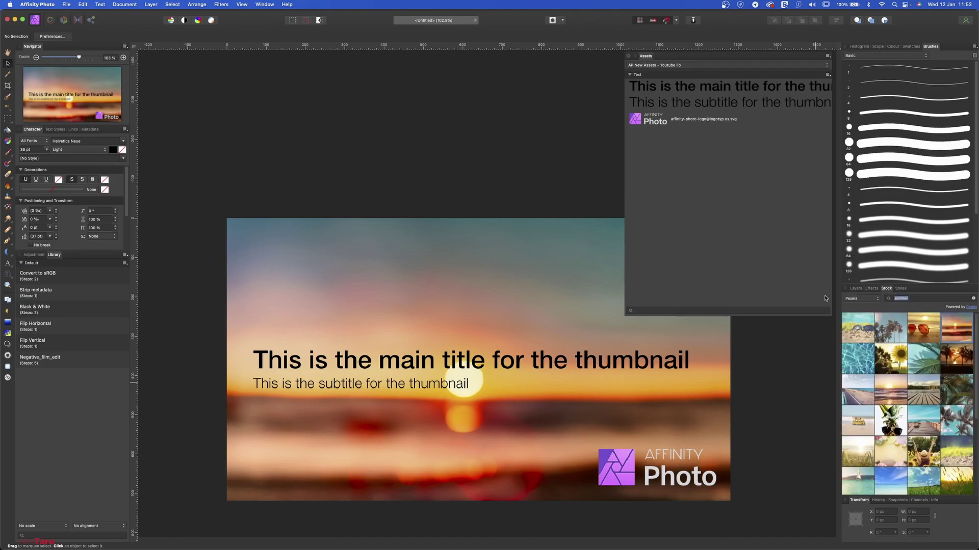
type("umea")
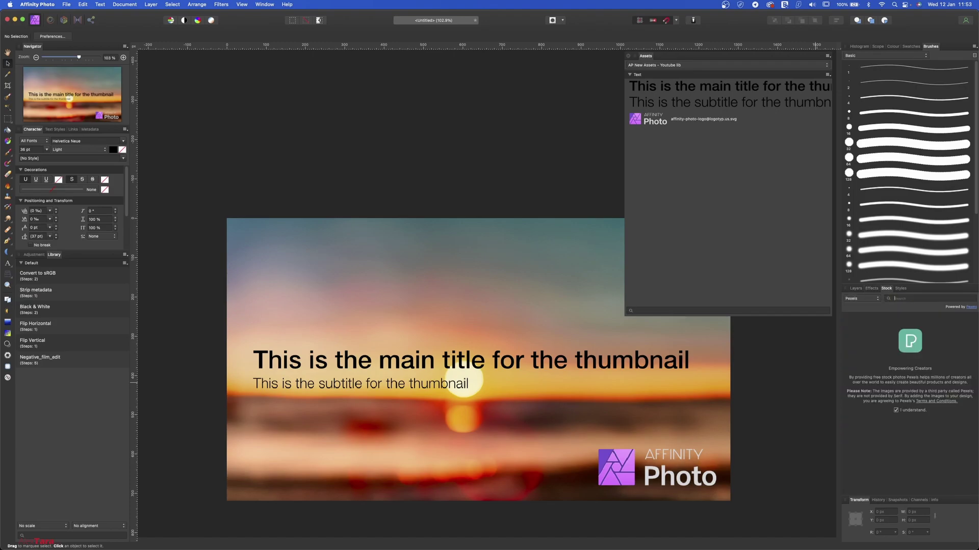
type(" umbrella")
key("Return")
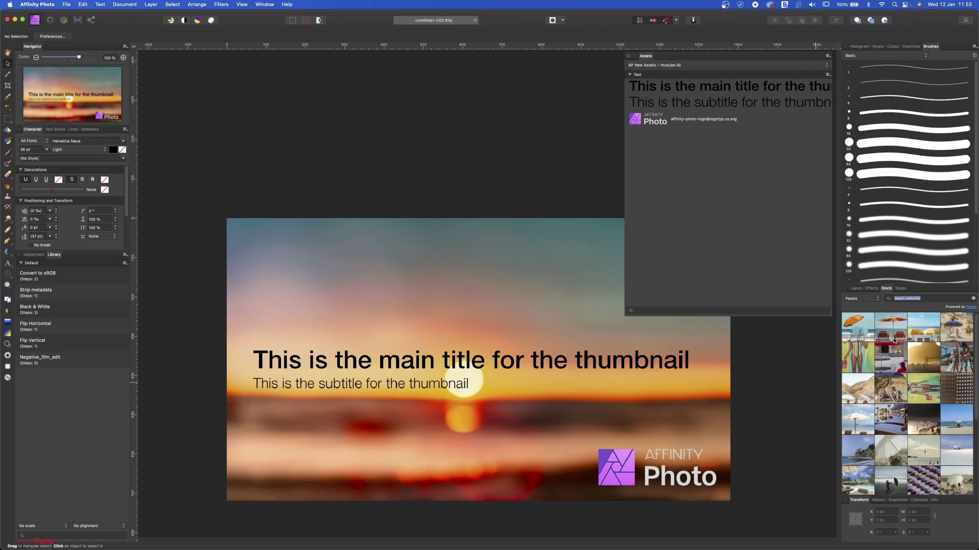
Drop the beach umbrella photo onto the thumbnail and nudge it slightly right.
left_click_drag(896, 332, 424, 396)
scroll(424, 396, "down", 10)
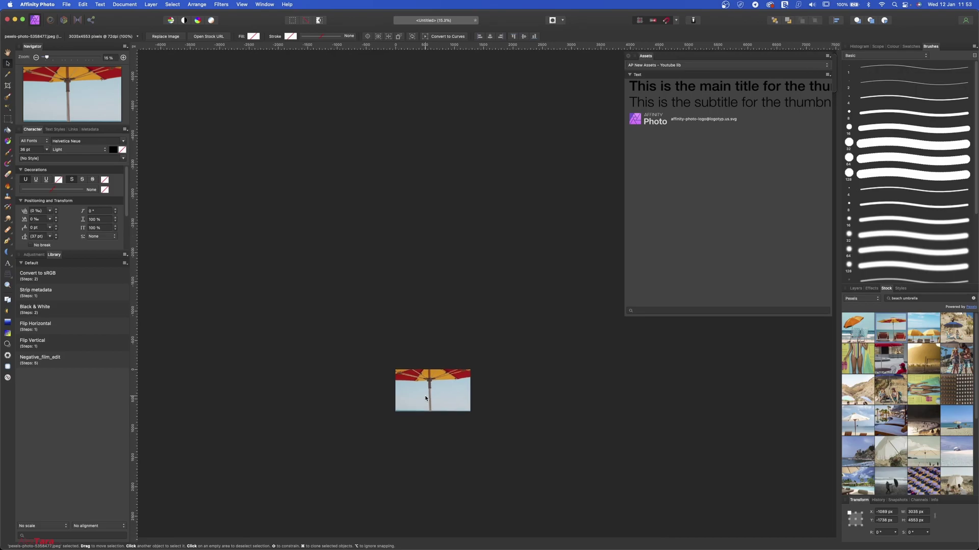
scroll(408, 400, "up", 12)
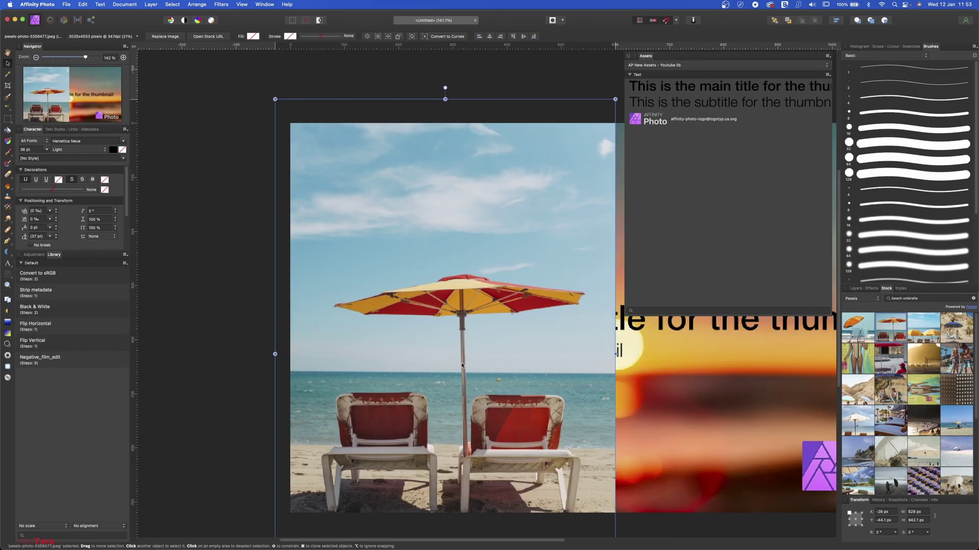
left_click_drag(377, 340, 383, 340)
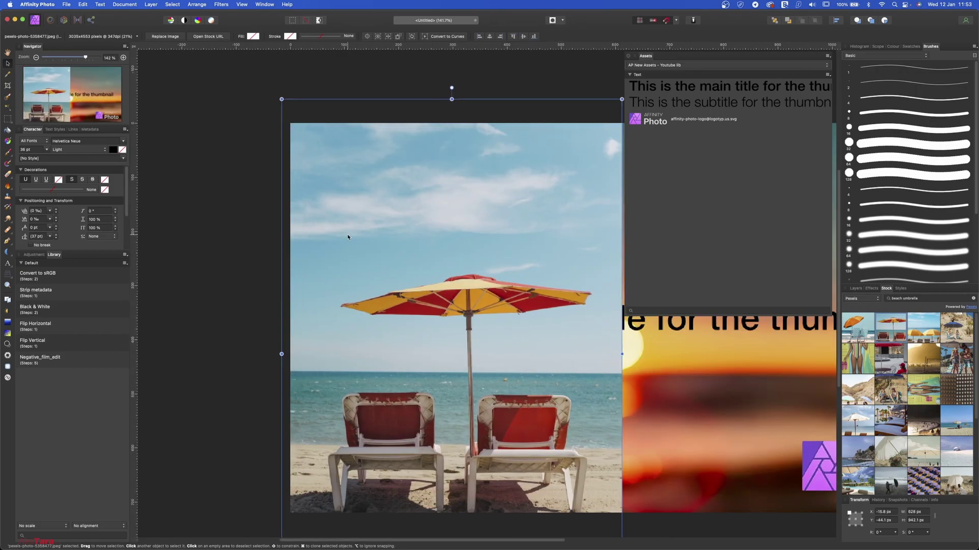
Refine a marquee selection of the umbrella and output it as a new layer with mask.
key("m")
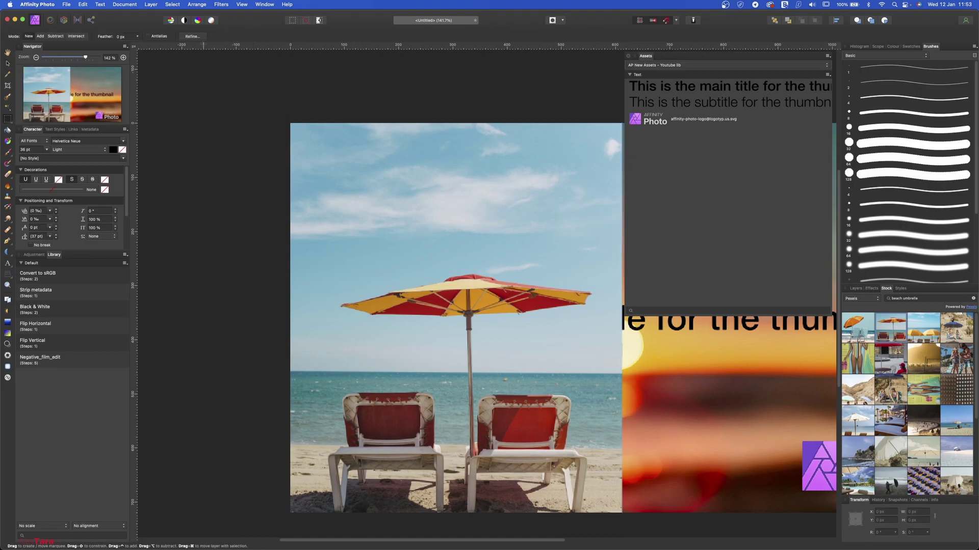
left_click(185, 37)
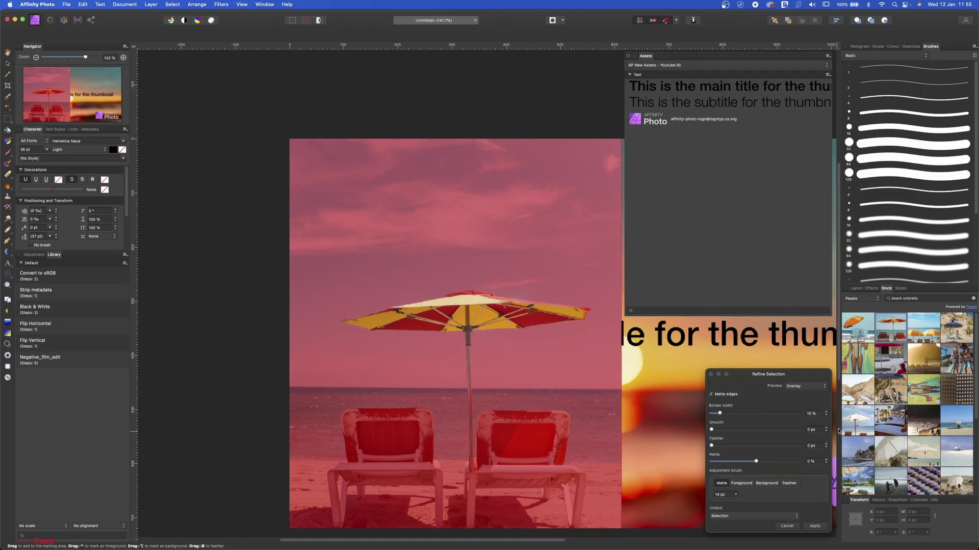
left_click(749, 517)
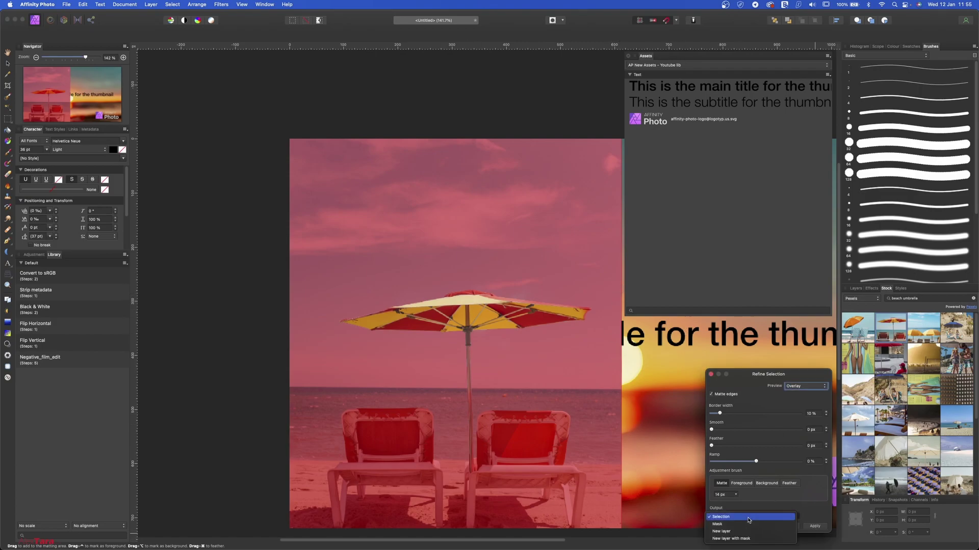
left_click(766, 540)
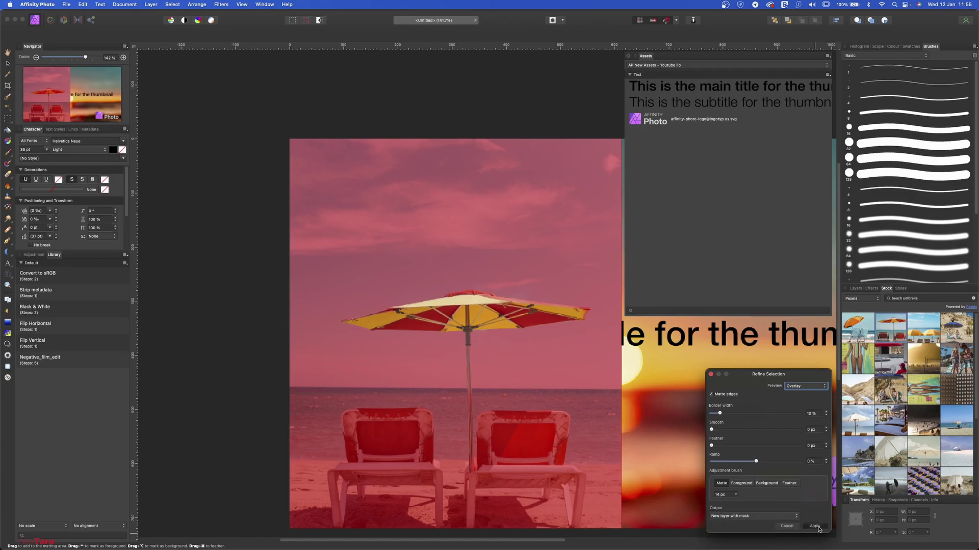
left_click(816, 527)
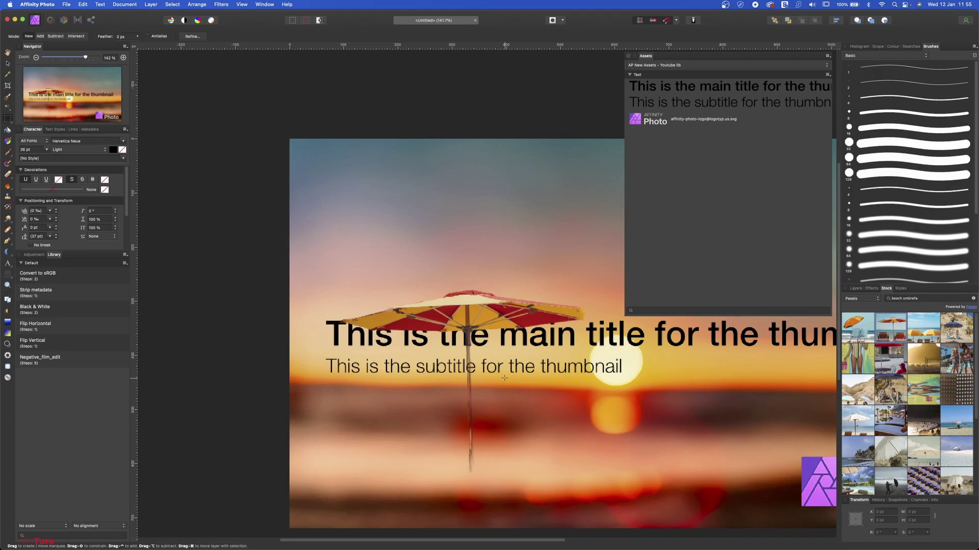
Move the umbrella down, rotate it about 12 degrees and nudge it lower.
left_click(7, 63)
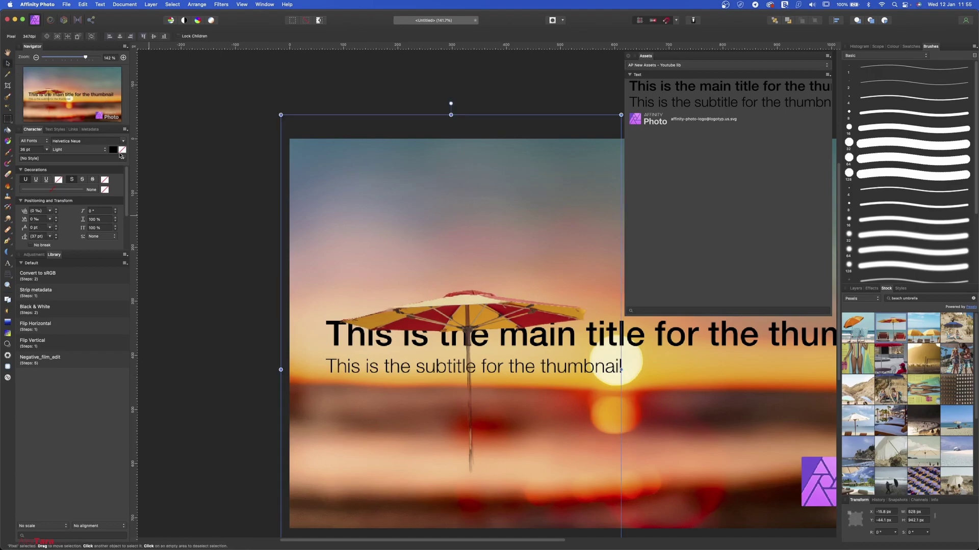
left_click_drag(457, 308, 415, 390)
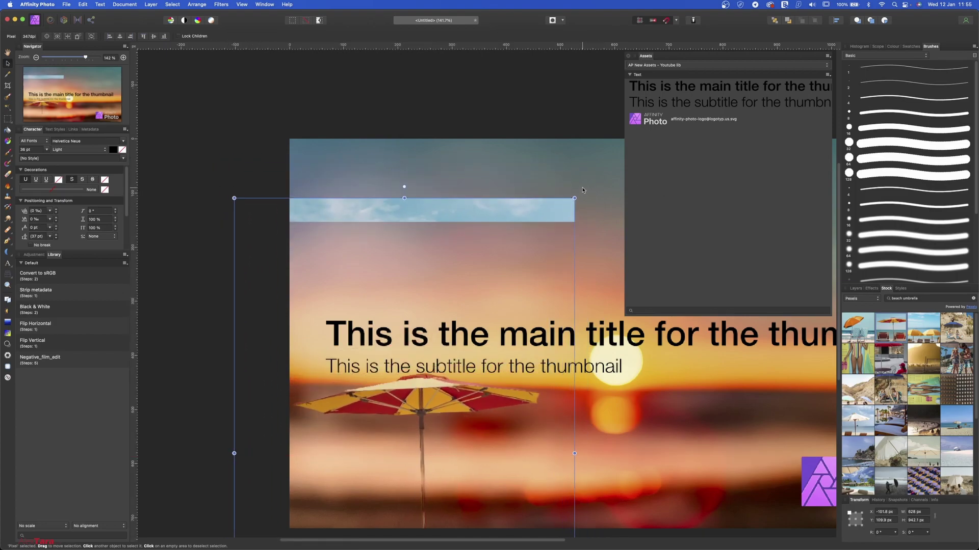
left_click_drag(576, 196, 495, 158)
left_click_drag(387, 391, 386, 394)
Paint the stray sky strip out of the umbrella mask and move the layer below the text.
left_click(854, 288)
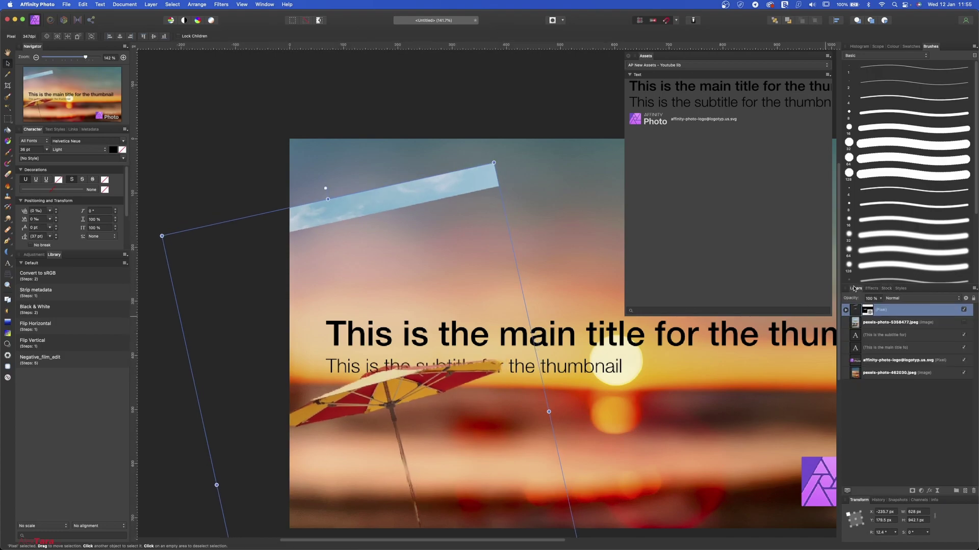
left_click(867, 310)
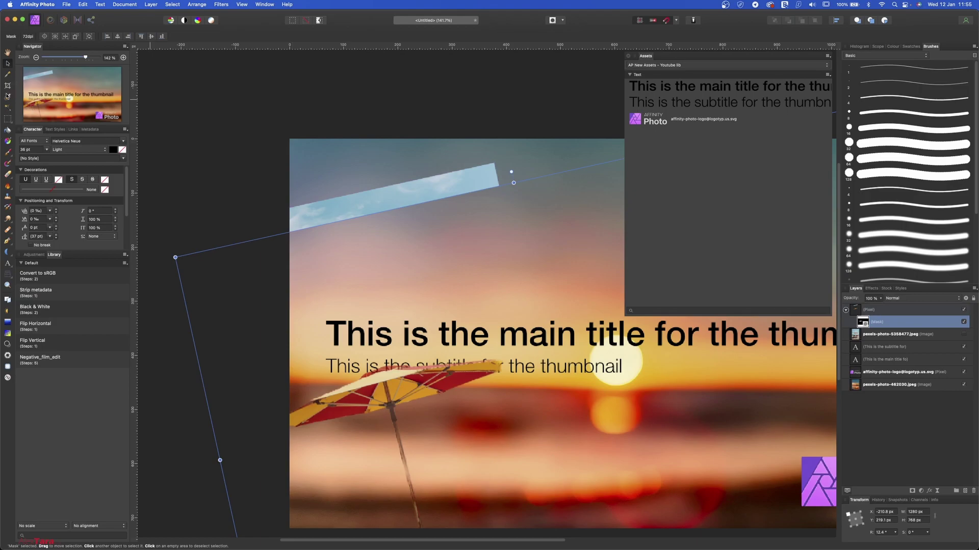
left_click(8, 152)
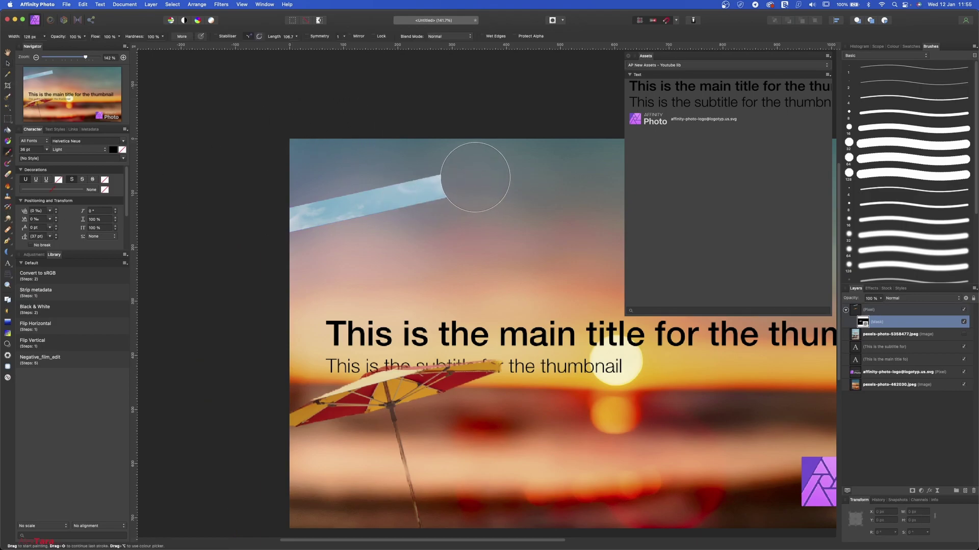
left_click_drag(476, 175, 277, 232)
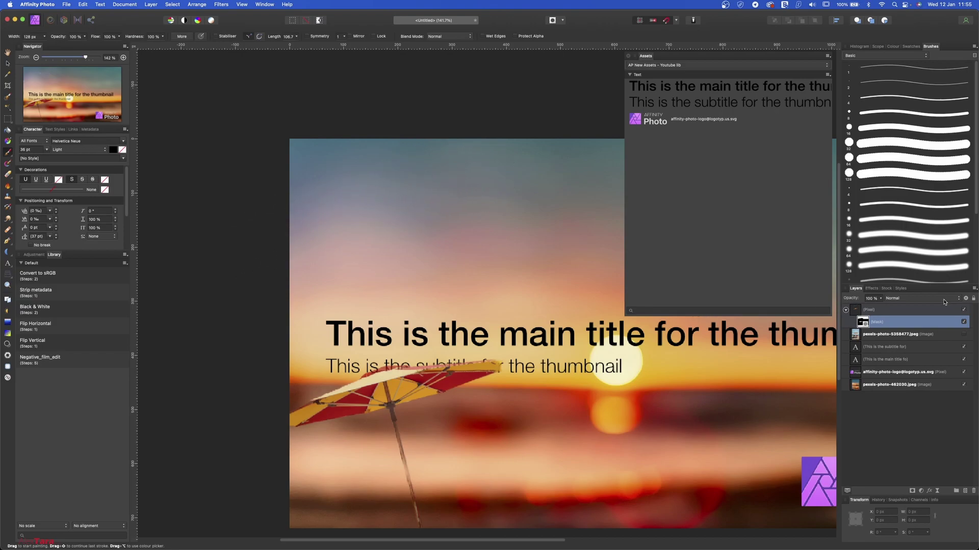
left_click(845, 311)
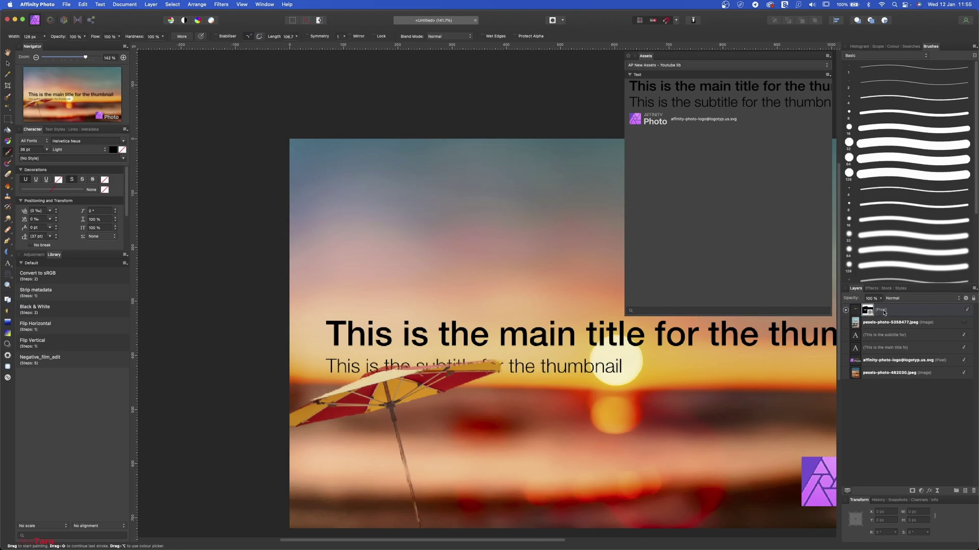
left_click_drag(884, 312, 887, 351)
Place the umbrella layer beneath the main title and shift its mask slightly right and down.
key("v")
left_click_drag(85, 57, 76, 60)
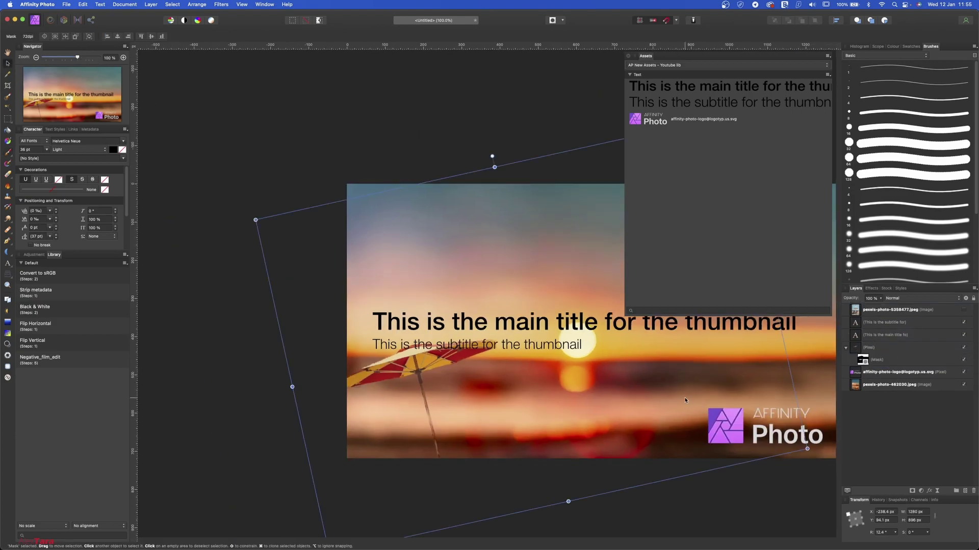
mouse_move(685, 401)
left_mouse_down()
mouse_move(607, 396)
mouse_move(717, 400)
mouse_move(702, 403)
left_mouse_up()
left_click(889, 384)
left_click(877, 337)
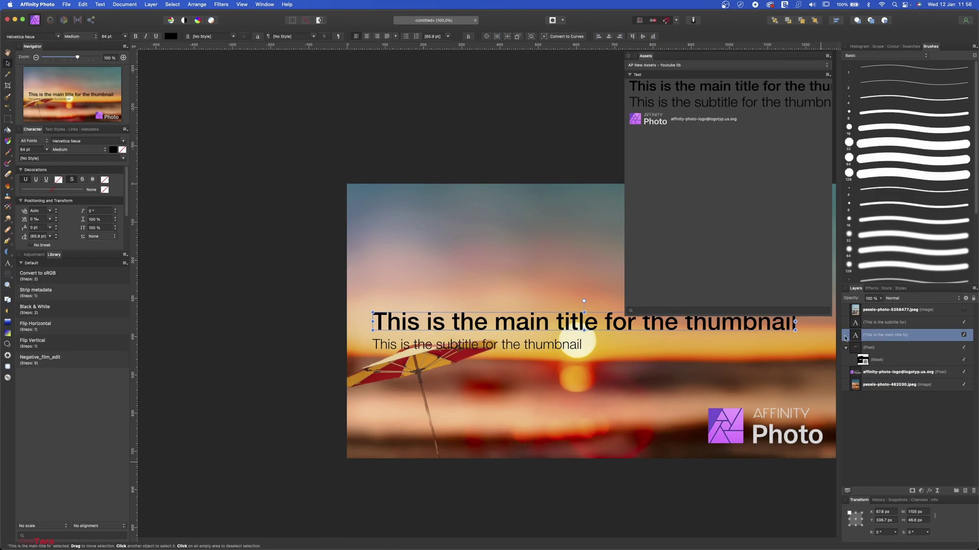
left_click(393, 119)
scroll(431, 224, "right", 7)
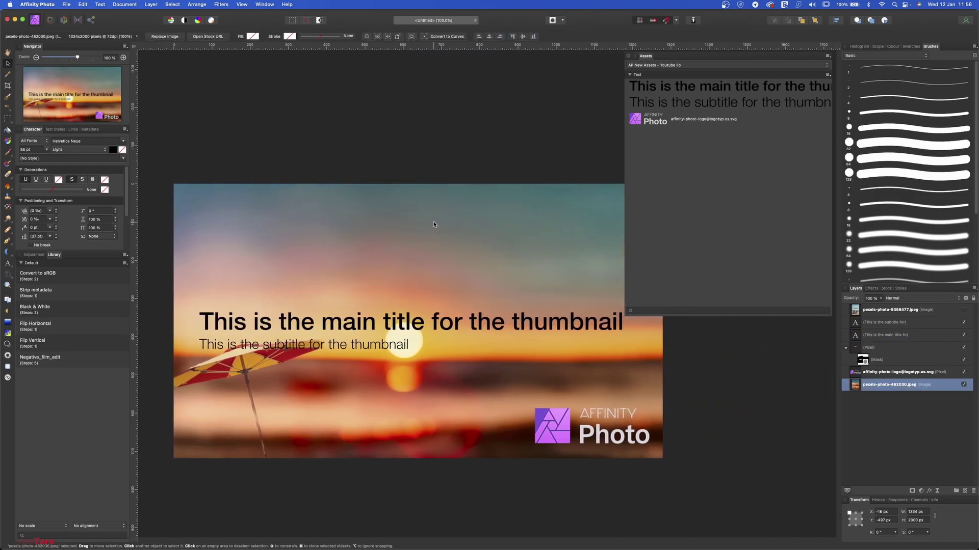
scroll(433, 225, "left", 1)
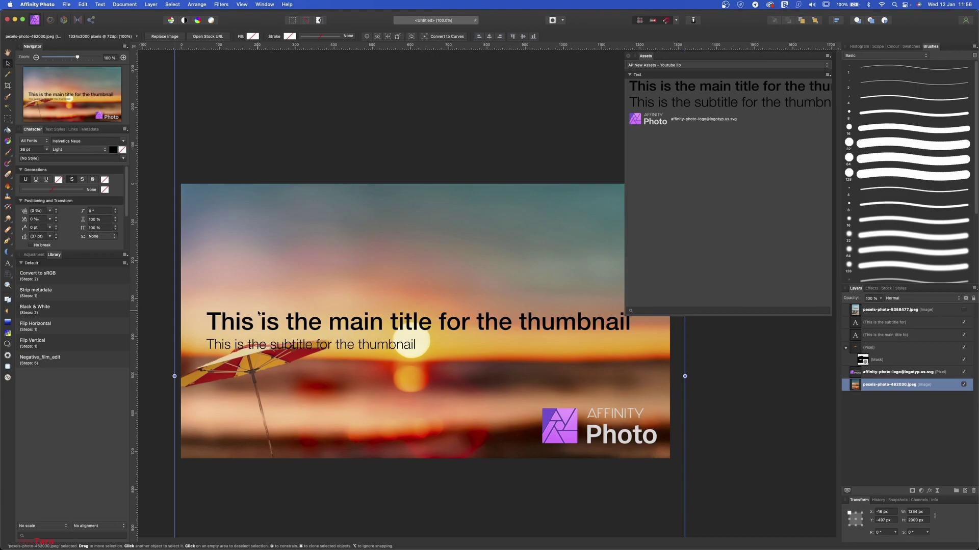
Type 'in Affinity Photo' into the title text layer, then reselect the sunset background.
left_click(859, 332)
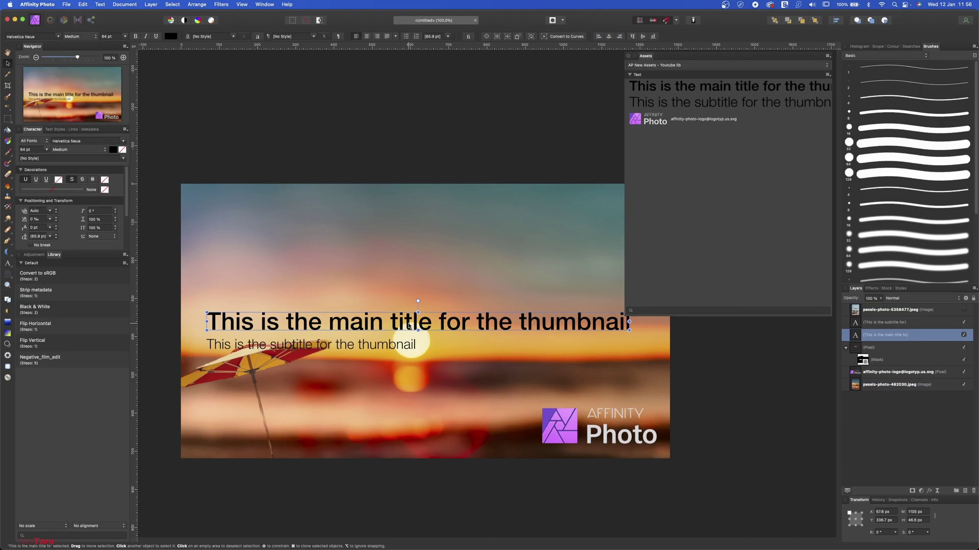
key("t")
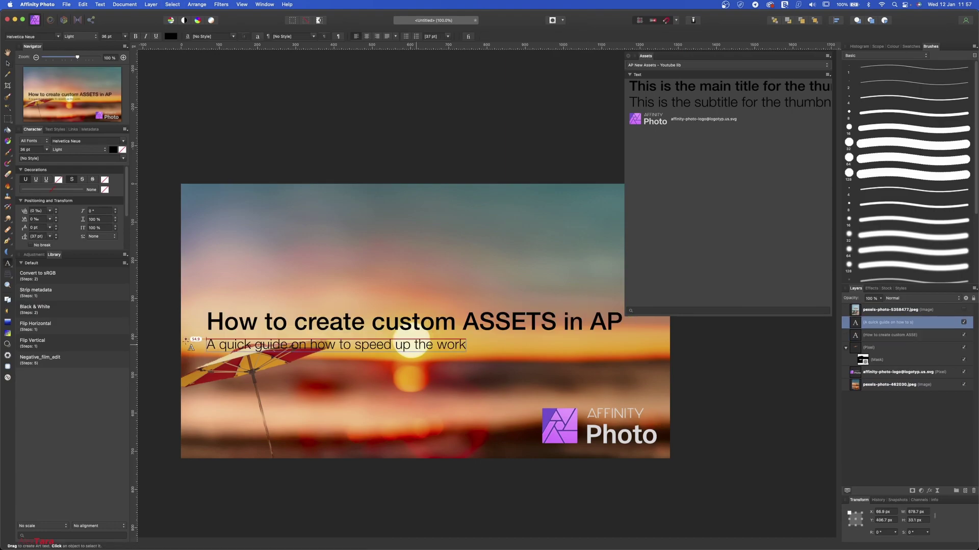
type("in Affi")
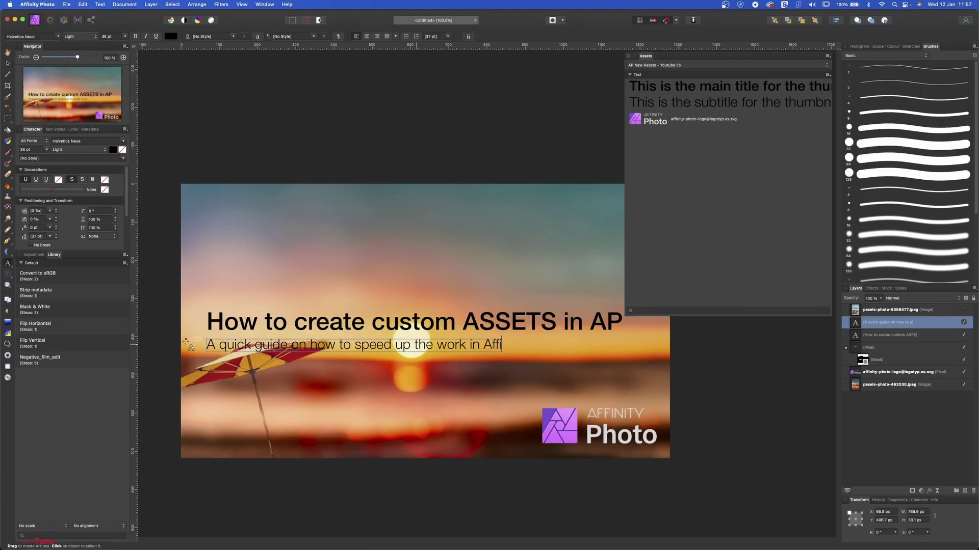
type("nity Photo")
key("Escape")
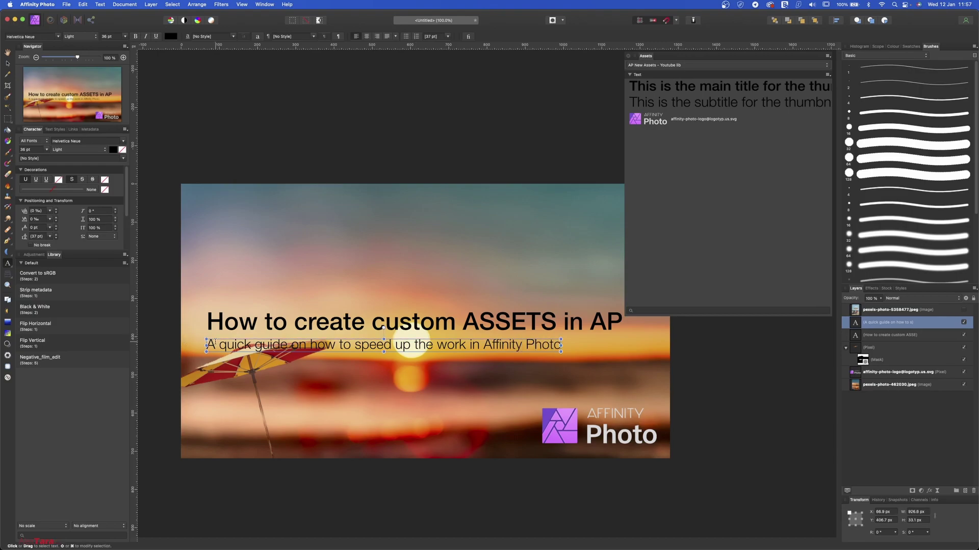
left_click(7, 64)
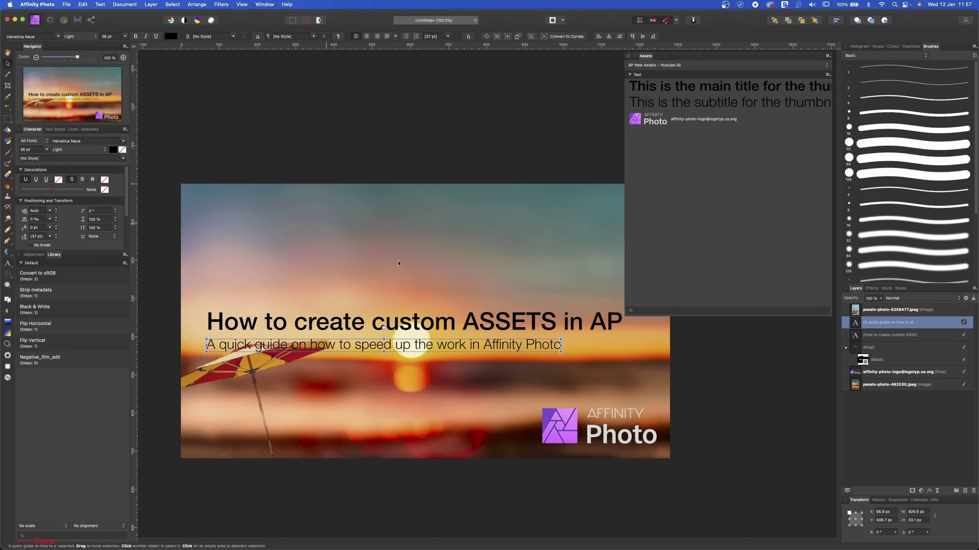
left_click(686, 385)
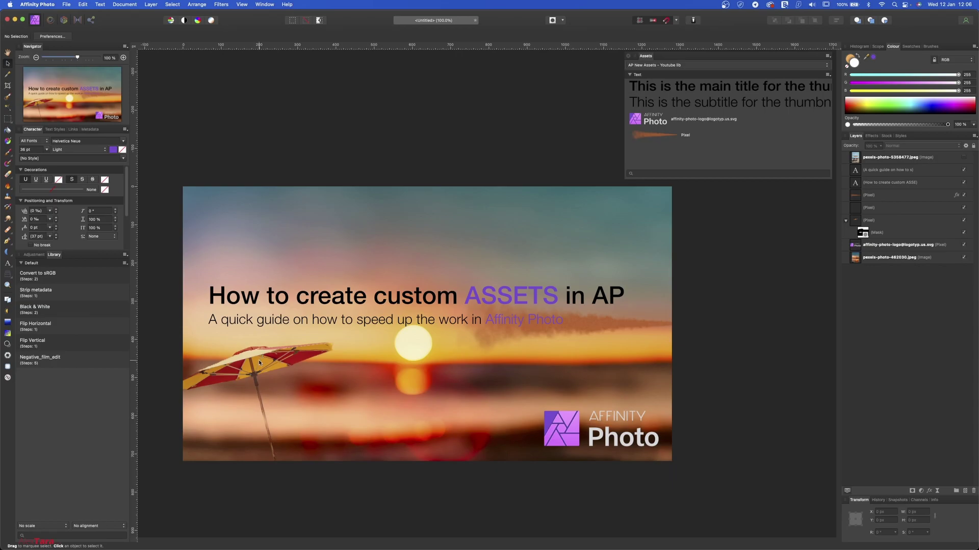
Add the selected masked umbrella layer to the Text asset category from selection.
left_click(259, 362)
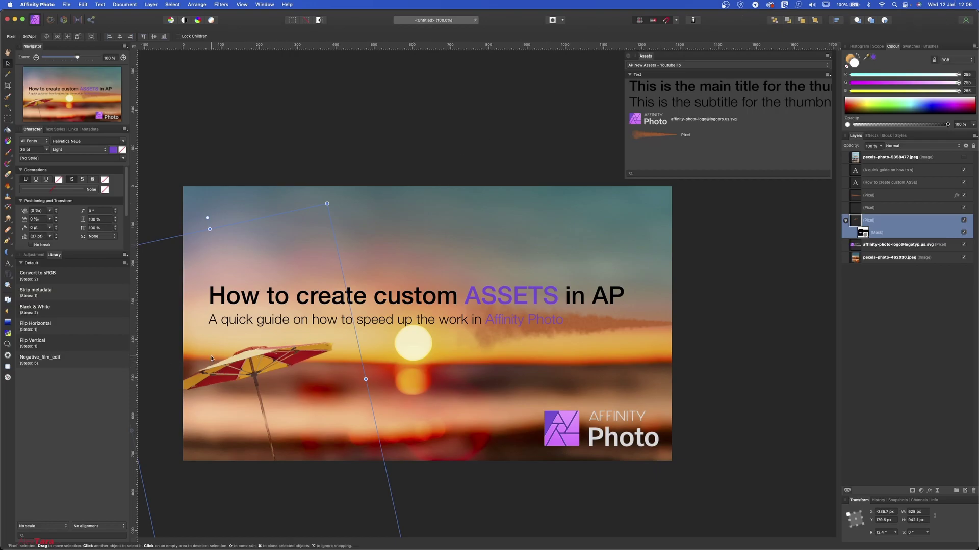
left_click(827, 75)
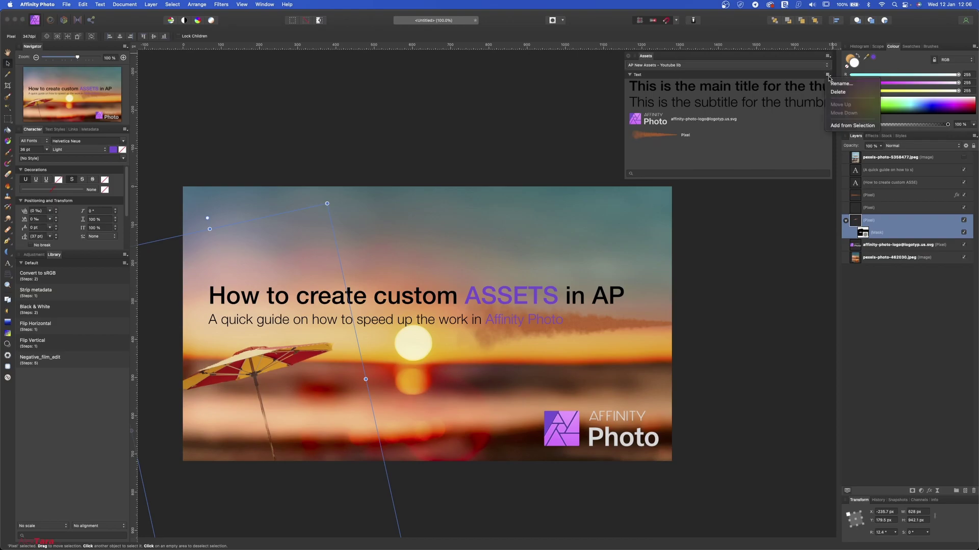
left_click(857, 126)
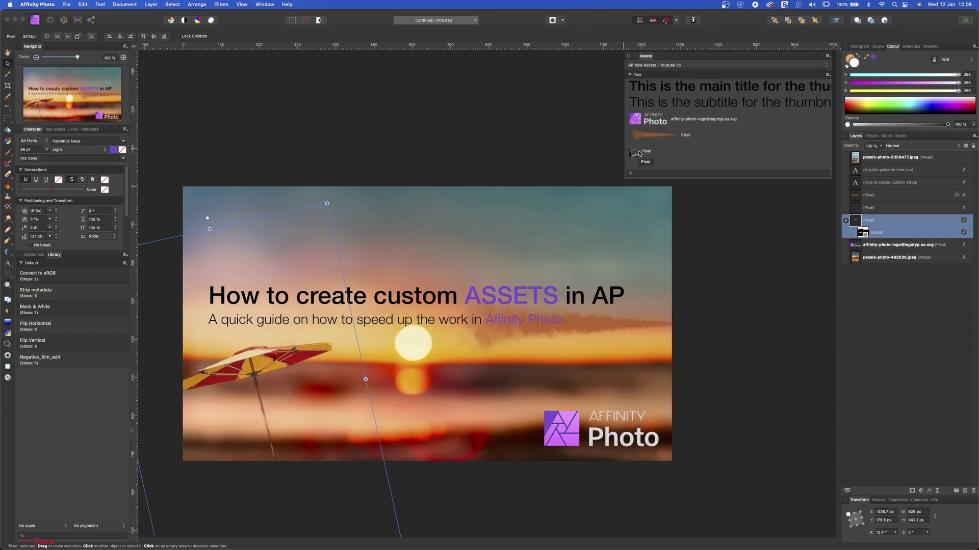
left_click_drag(639, 153, 409, 262)
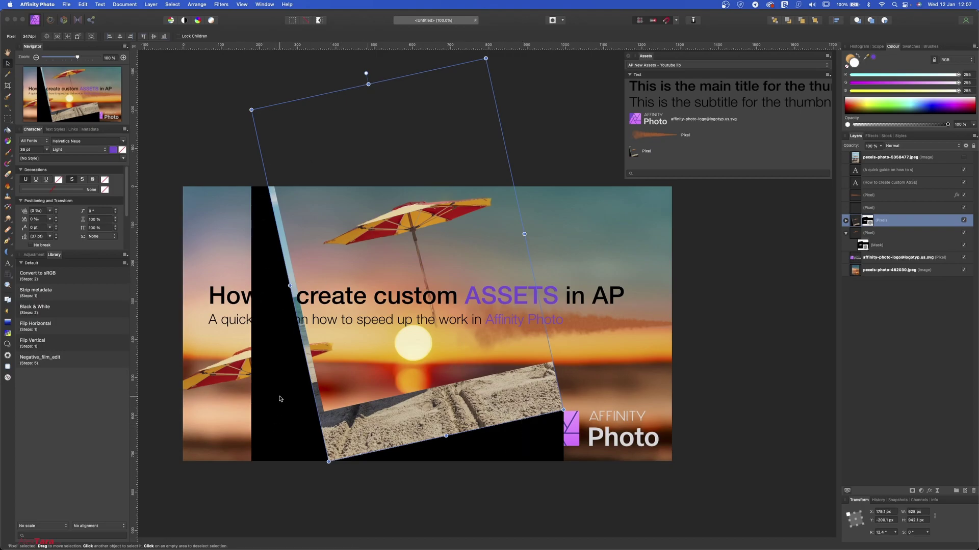
scroll(536, 350, "down", 1)
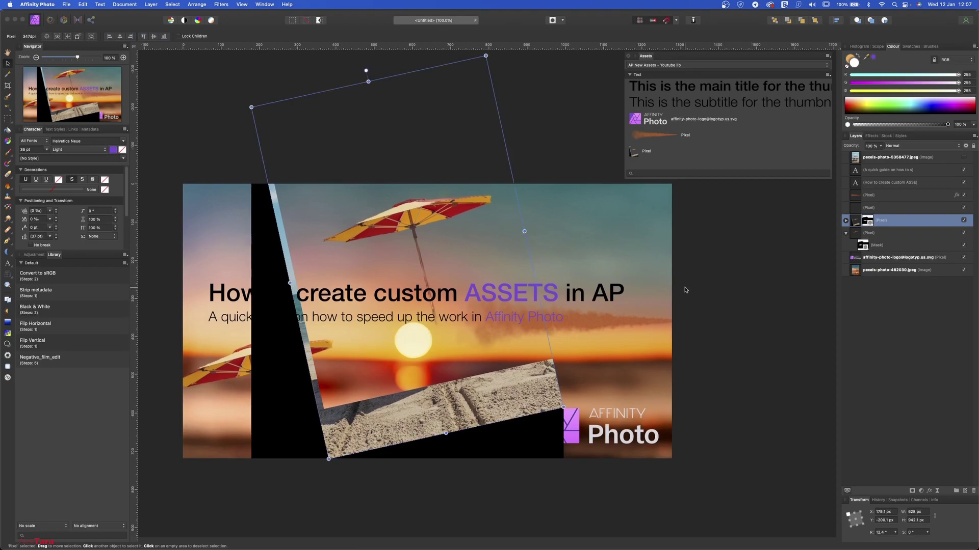
left_click(845, 220)
left_click(863, 233)
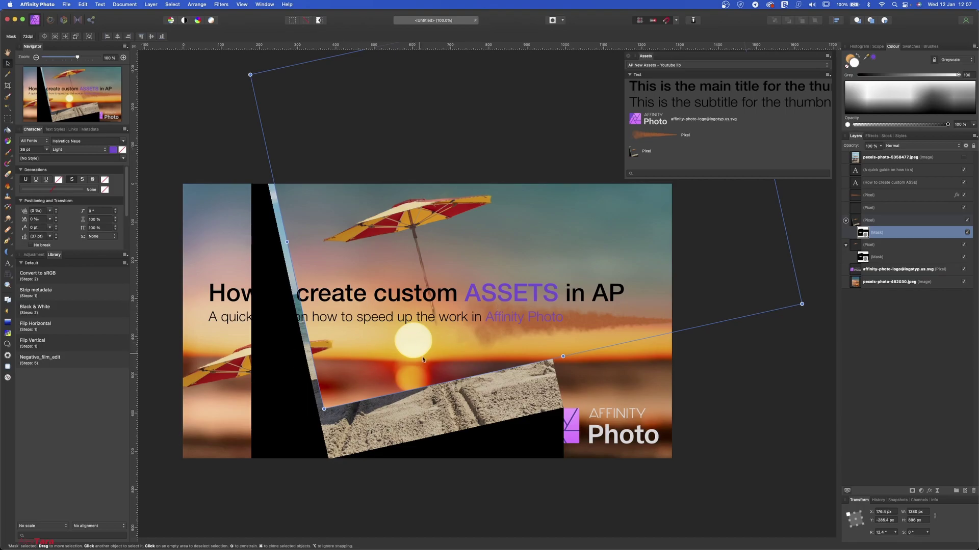
left_click(967, 232)
left_click(967, 232)
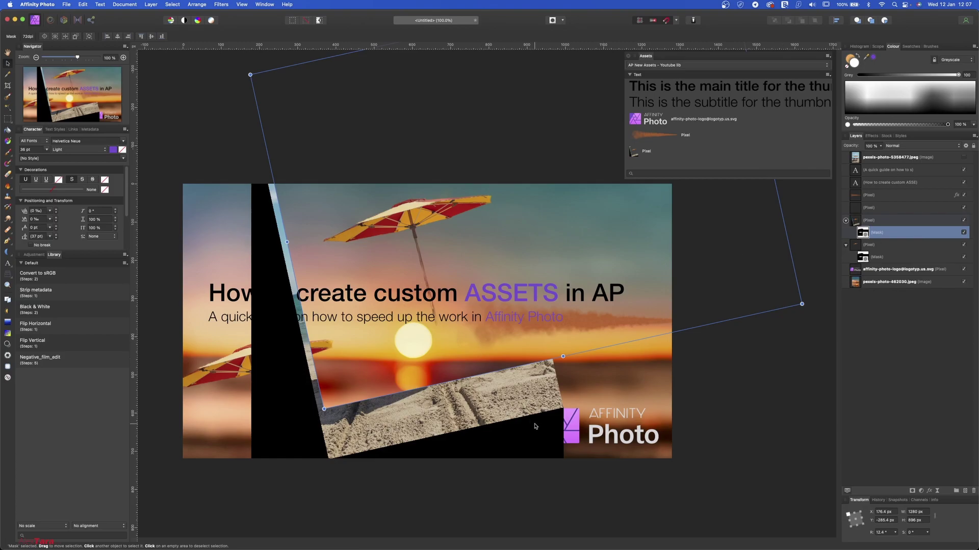
left_click(507, 396)
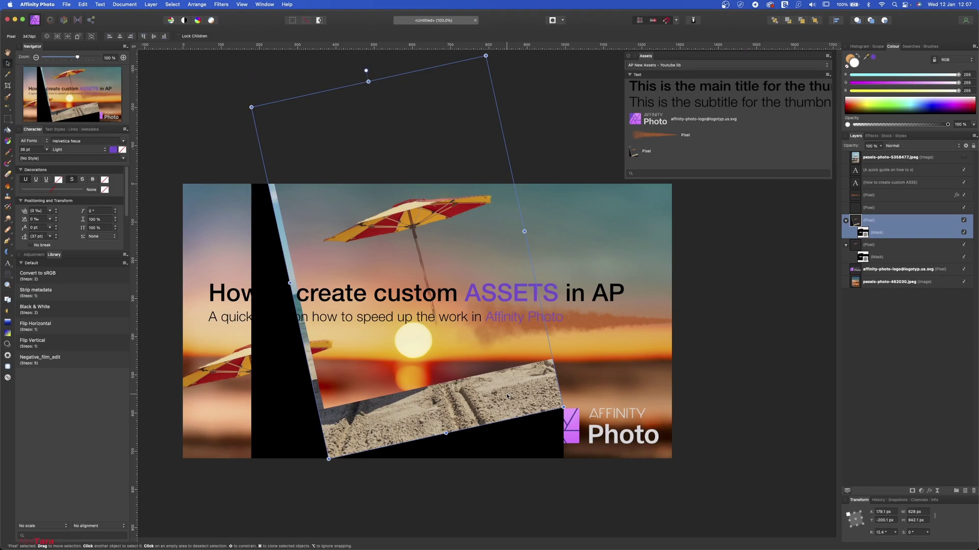
key("Delete")
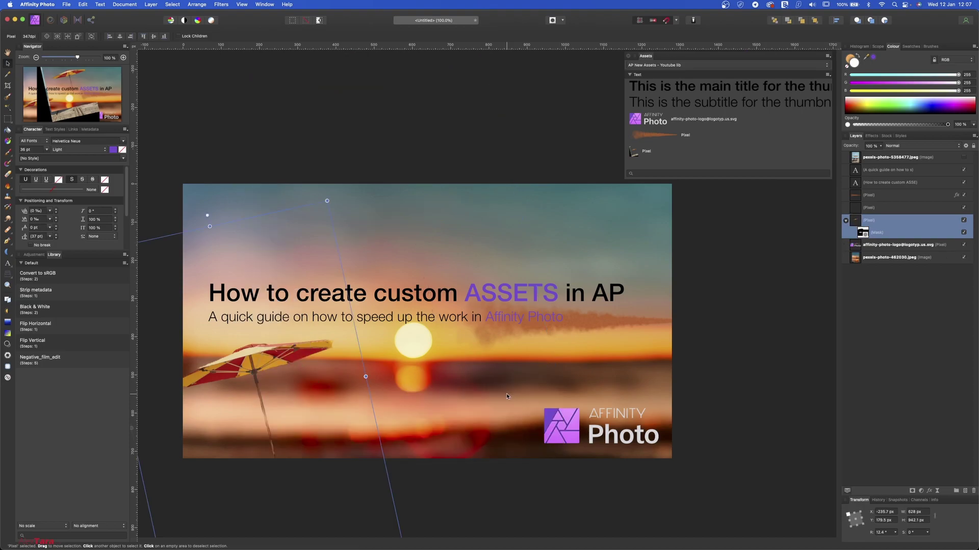
Give the main title a Bevel/Emboss and an Outer Glow with 33.2 px radius.
left_click(436, 300)
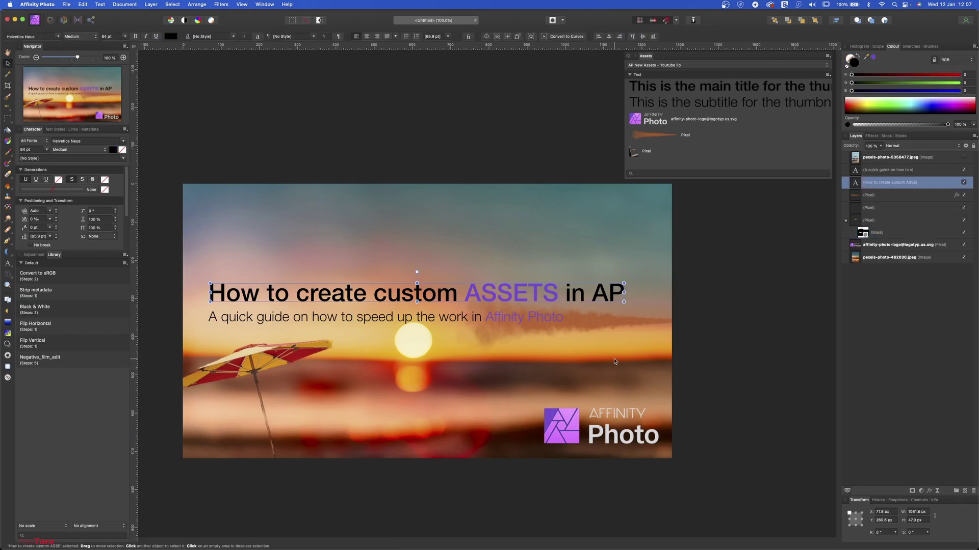
scroll(615, 362, "left", 1)
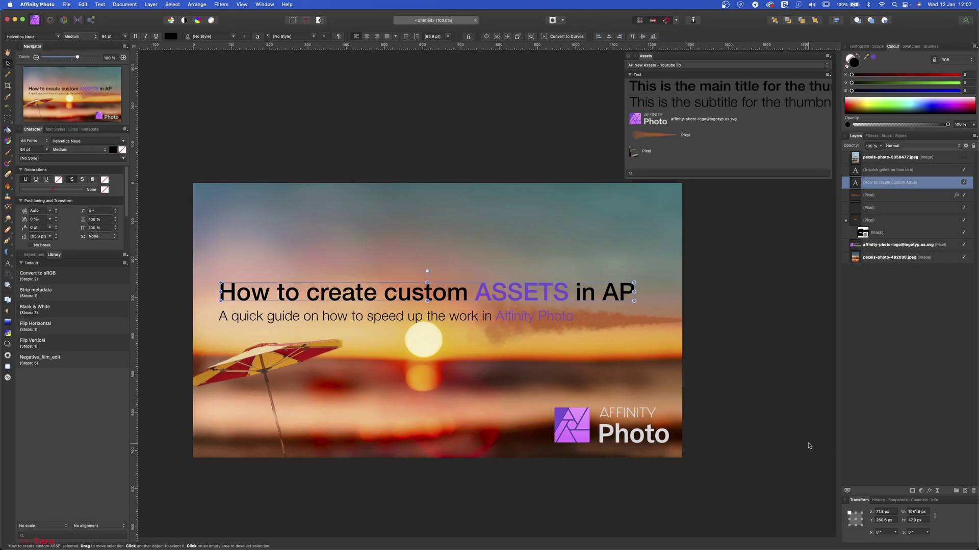
left_click(930, 491)
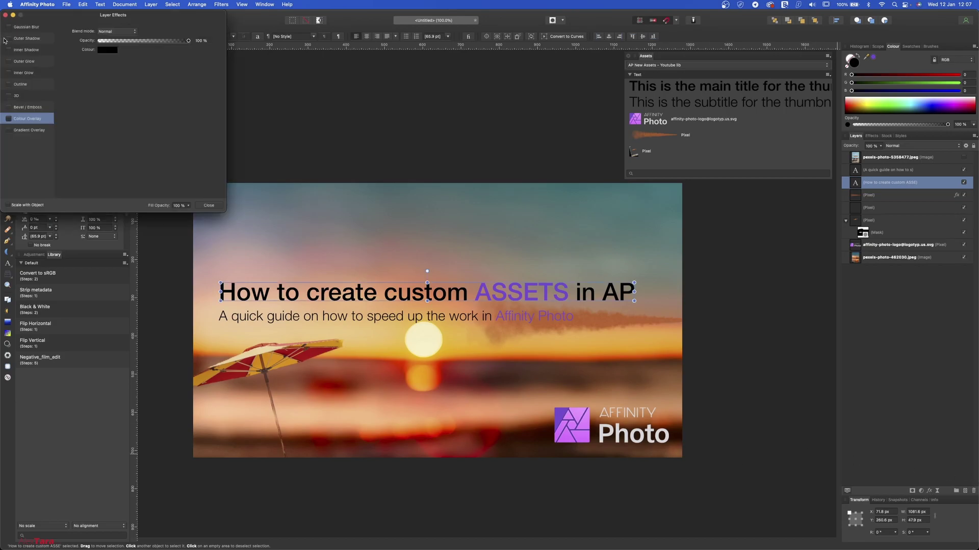
left_click(9, 108)
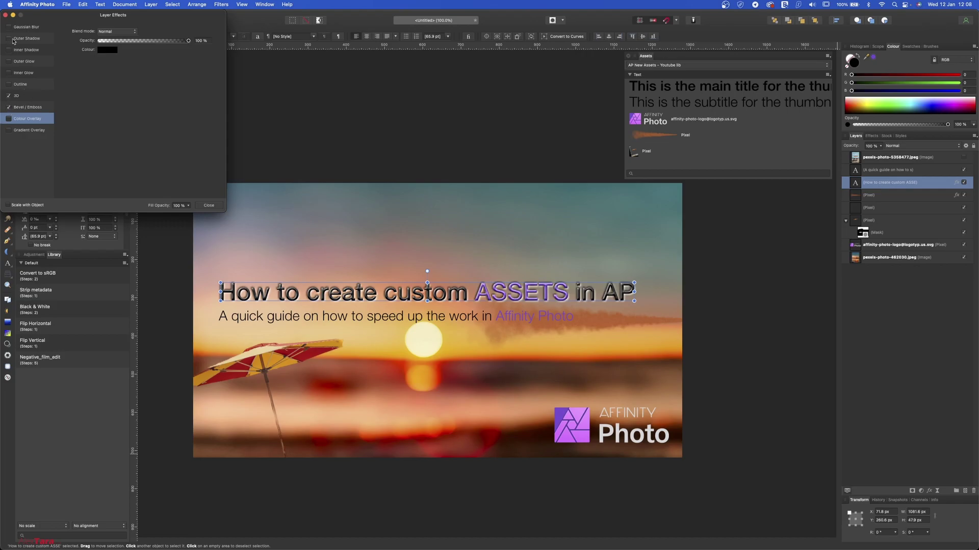
left_click(44, 65)
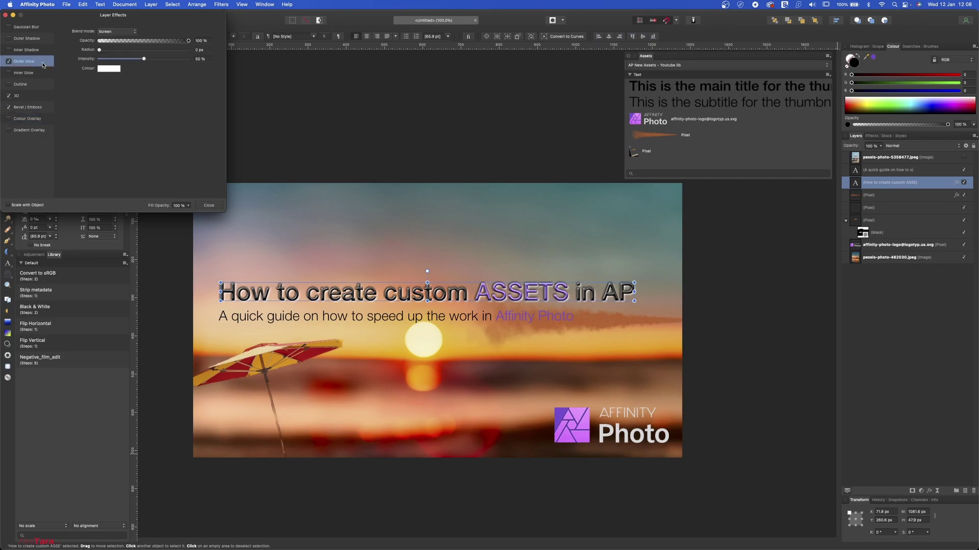
left_click_drag(99, 50, 166, 50)
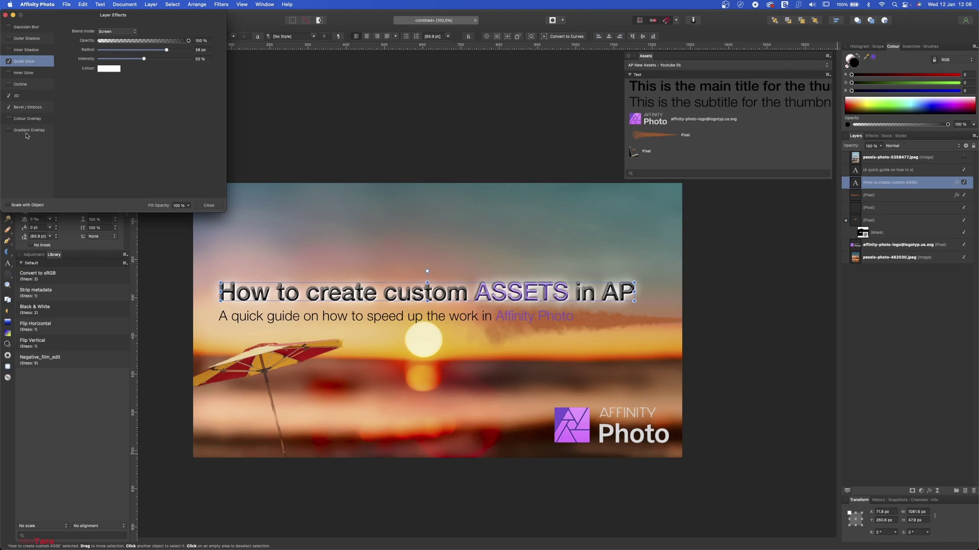
Add a white Colour Overlay to the title and close the layer effects.
left_click(9, 119)
left_click(28, 121)
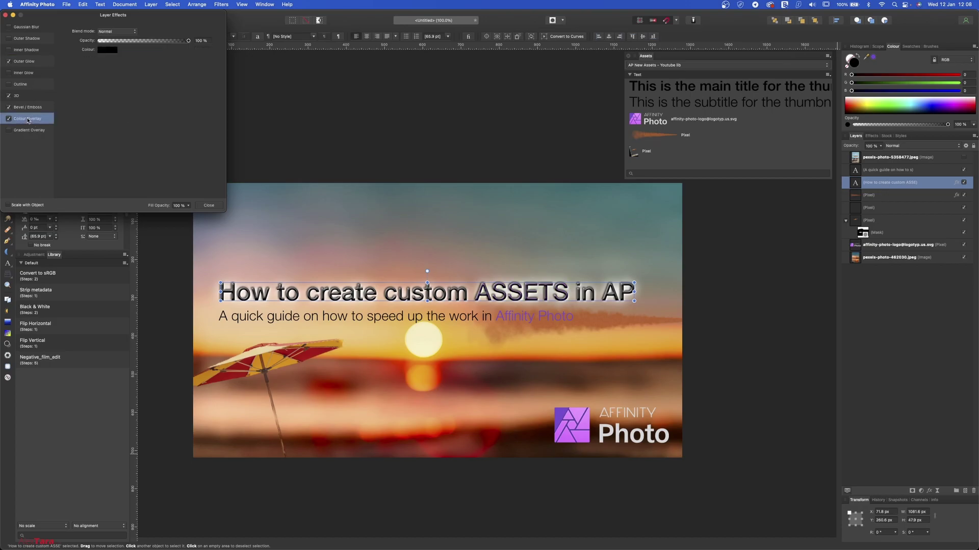
left_click(107, 49)
left_click(125, 137)
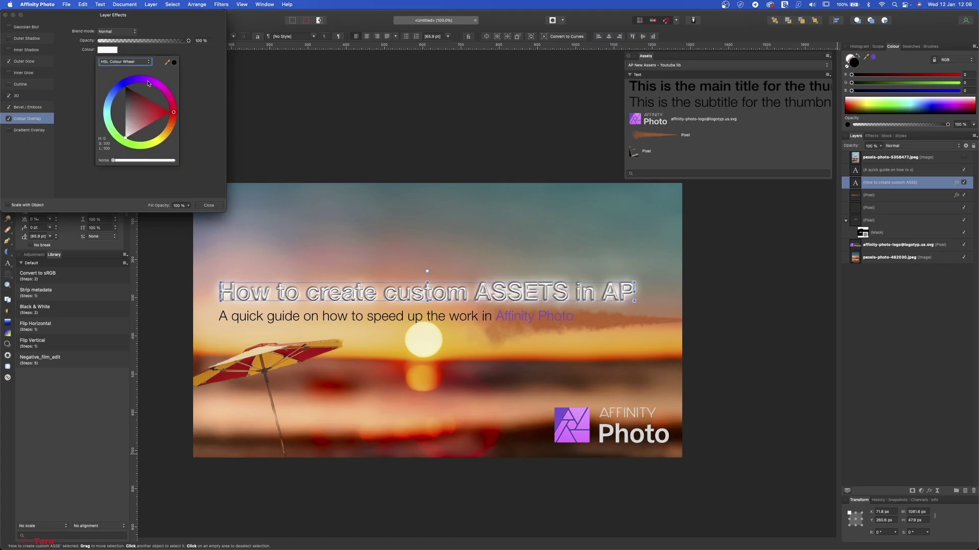
left_click(199, 113)
left_click(209, 205)
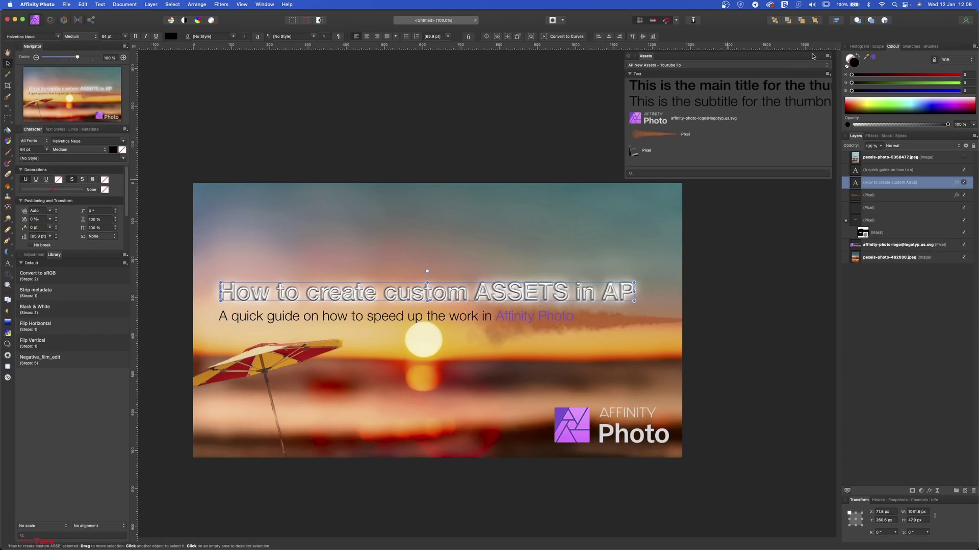
Add the styled title to the Text asset category and drag a copy near the image top.
left_click(828, 75)
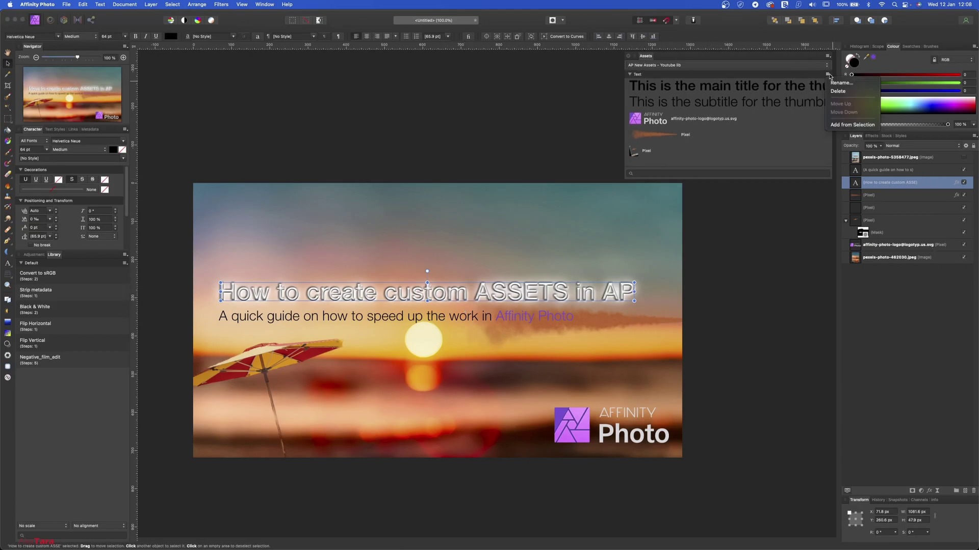
left_click(848, 126)
left_click_drag(677, 159, 442, 232)
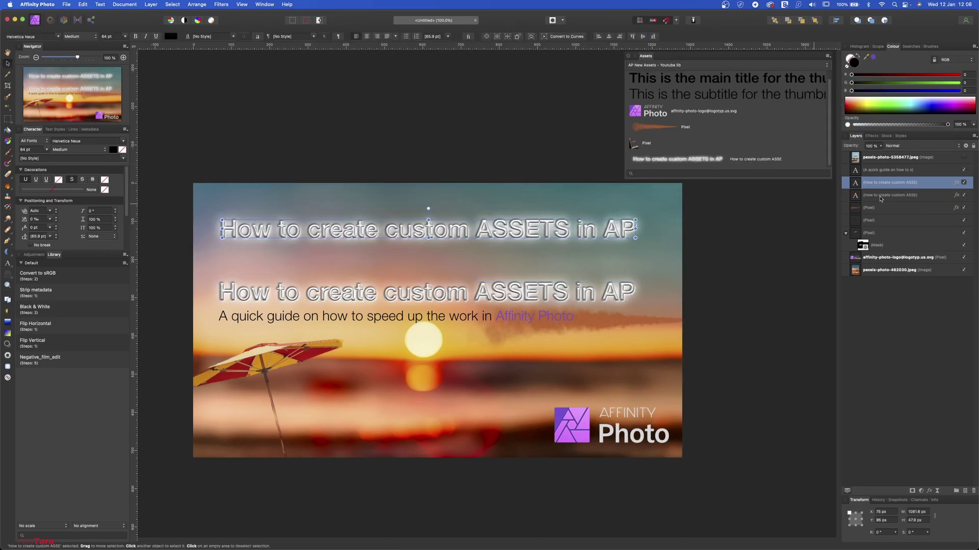
Give the copy a near-black outer glow, 0.5 px 3D radius, and 0.6 px bevel at azimuth 1.5°, elevation 0°.
left_click(955, 182)
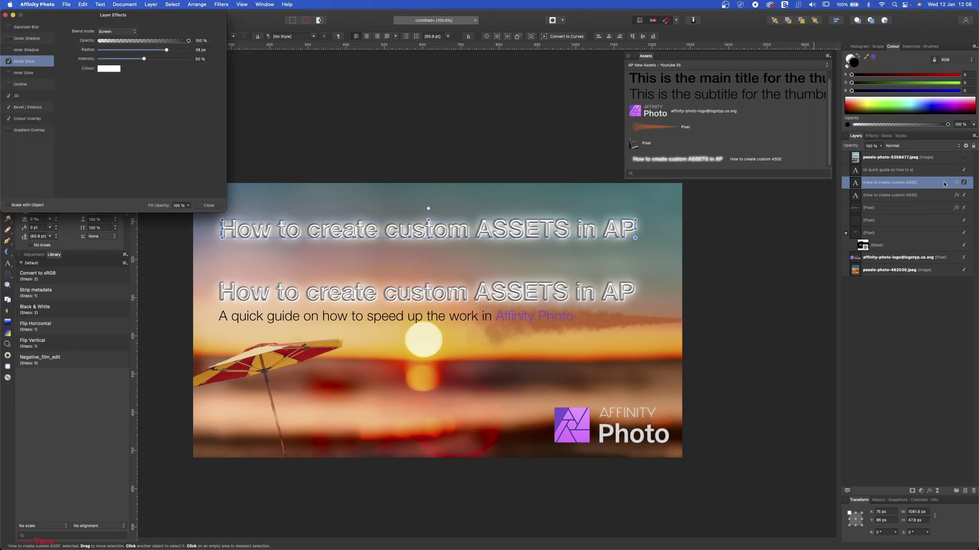
left_click(114, 70)
mouse_move(139, 121)
left_mouse_down()
mouse_move(129, 108)
mouse_move(140, 100)
mouse_move(165, 108)
left_mouse_up()
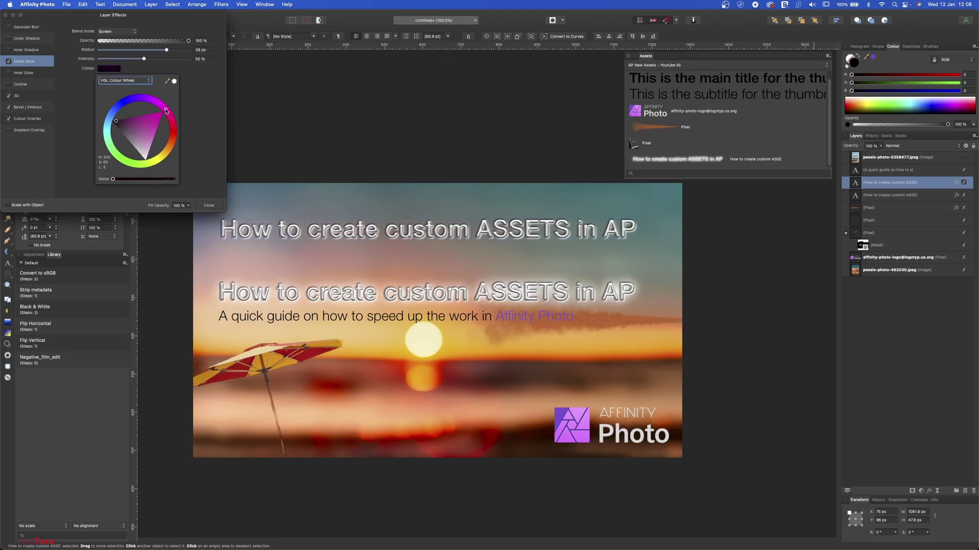
left_click(22, 96)
left_click_drag(129, 37, 107, 35)
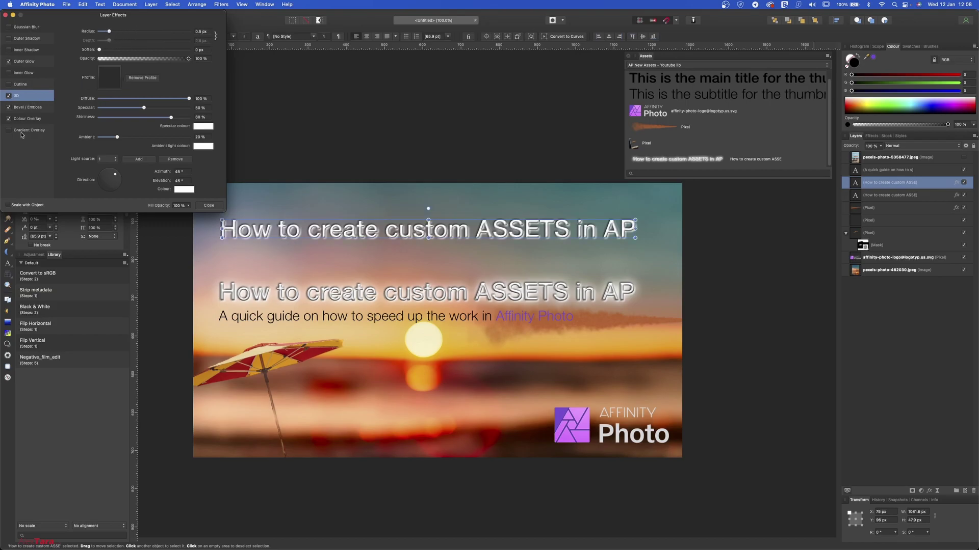
left_click(30, 108)
left_click_drag(111, 42, 128, 51)
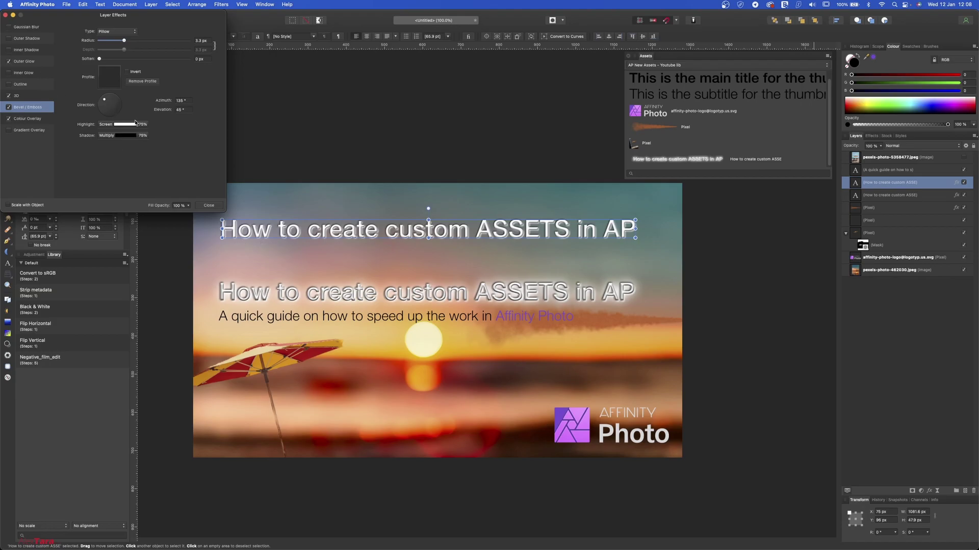
left_click_drag(117, 111, 122, 112)
left_click(208, 205)
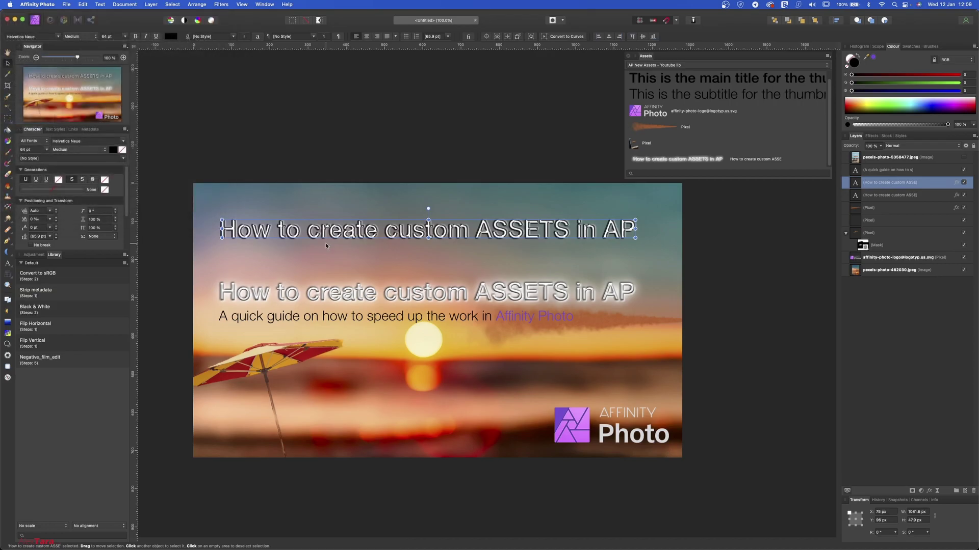
Delete the lower original title and drag the restyled copy down to sit just above the subtitle.
left_click(531, 300)
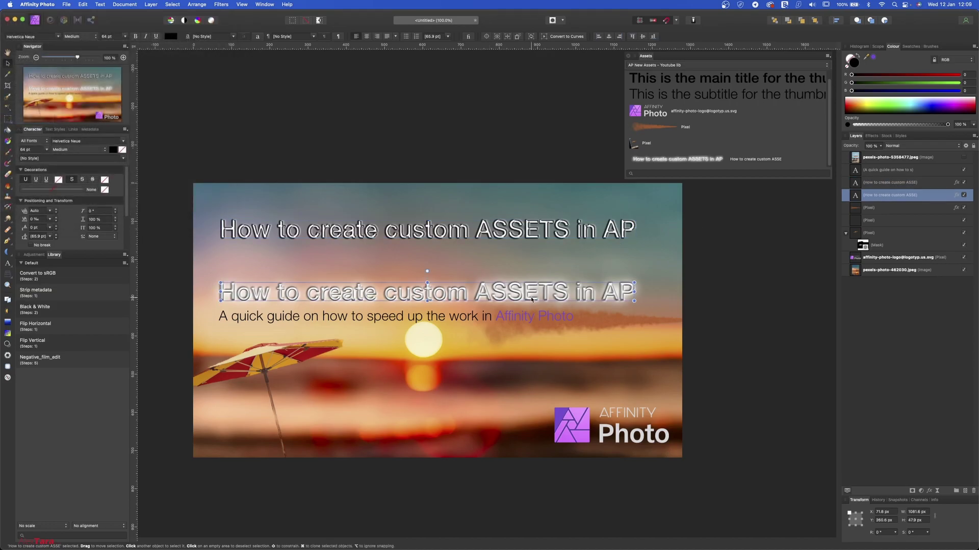
key("Delete")
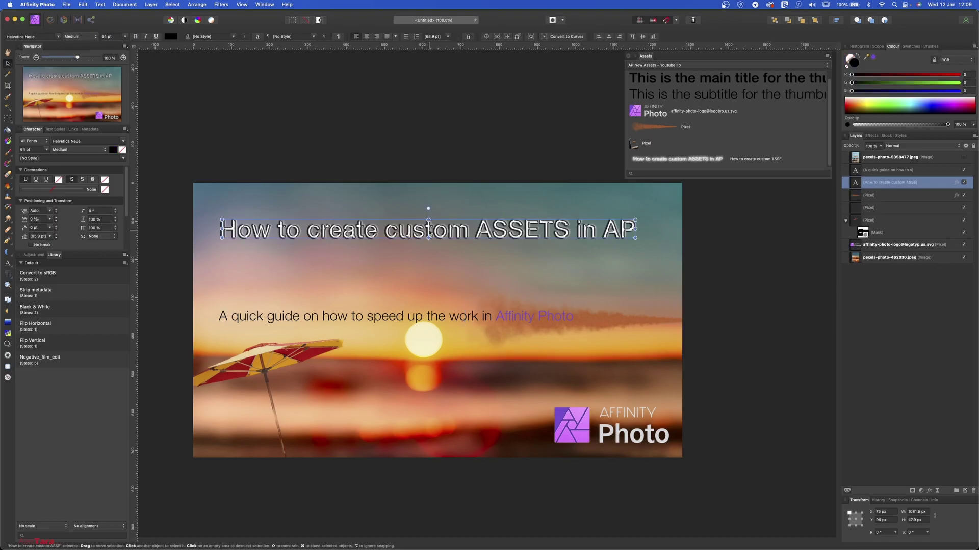
left_click_drag(428, 239, 429, 289)
left_click(711, 265)
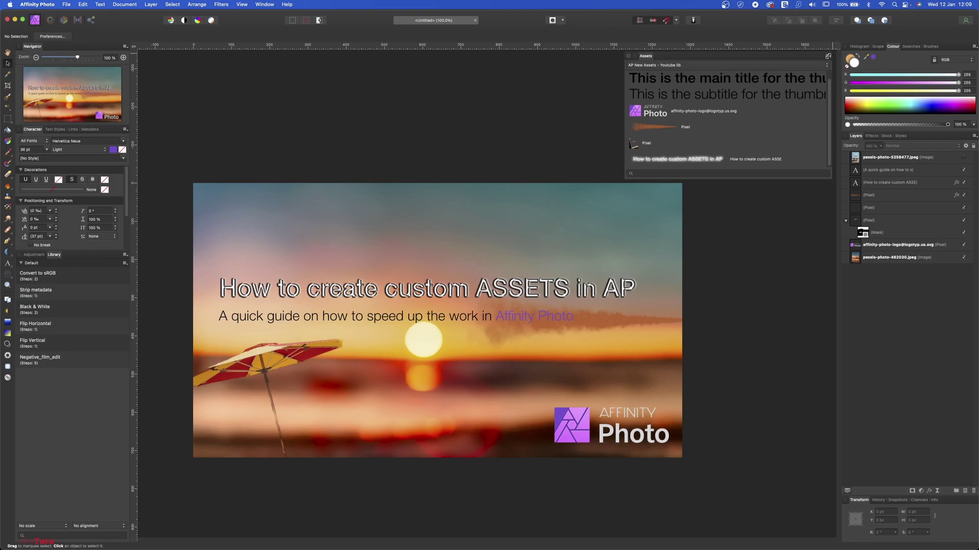
left_click(827, 56)
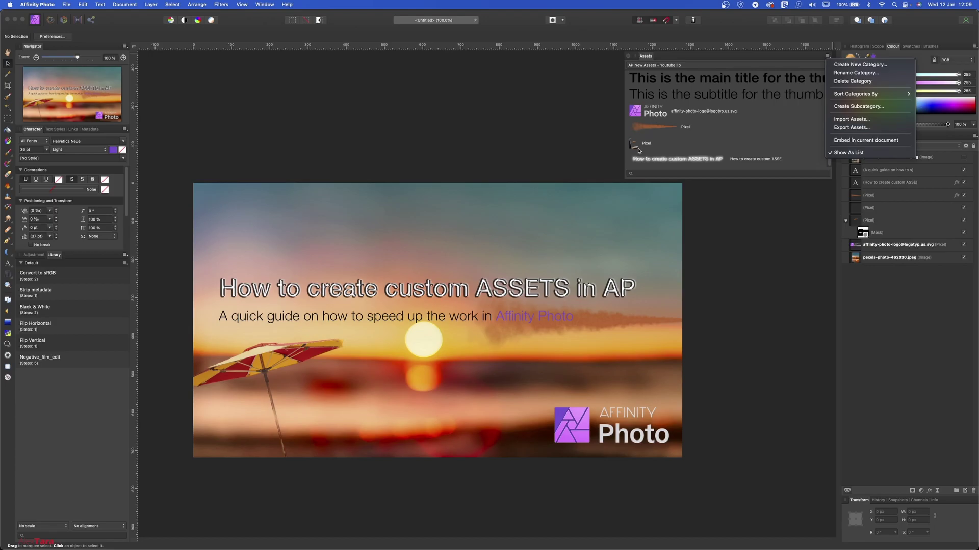
Dismiss the Assets category options menu without selecting any option.
left_click(723, 243)
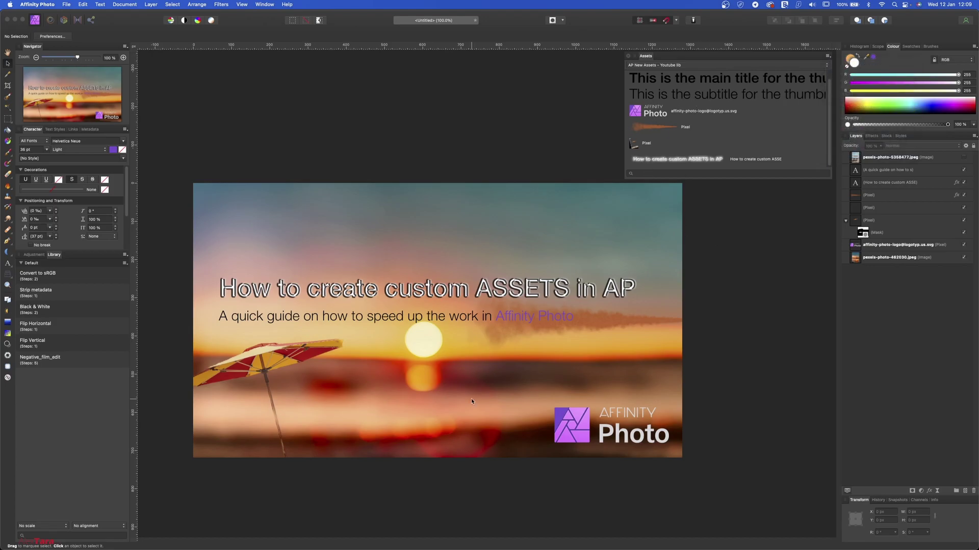